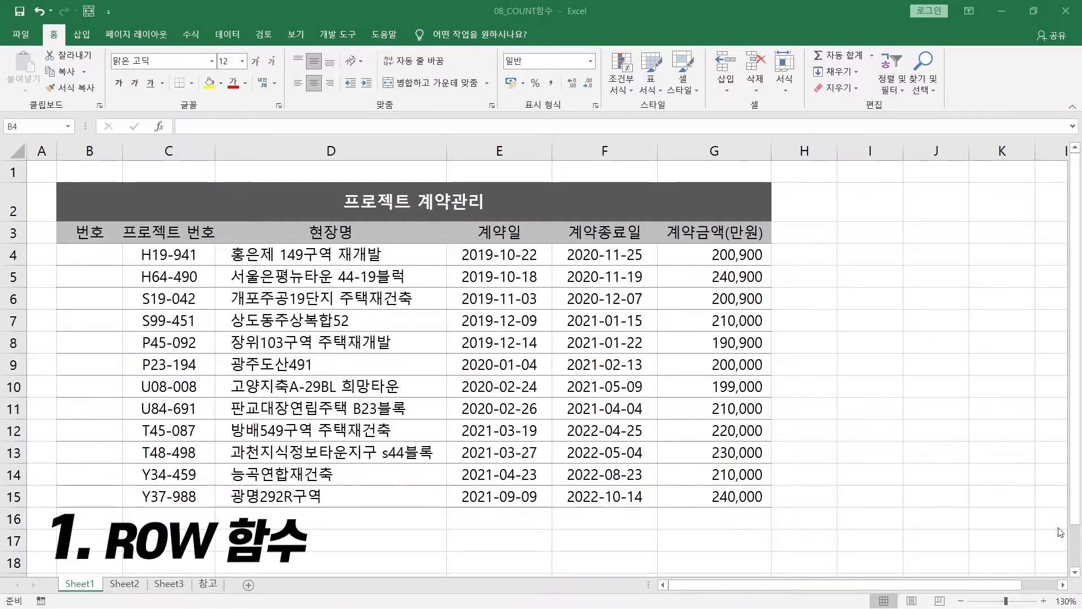
Enter the formula =ROW() in cell B4 as the first value under the 번호 heading.
click(81, 251)
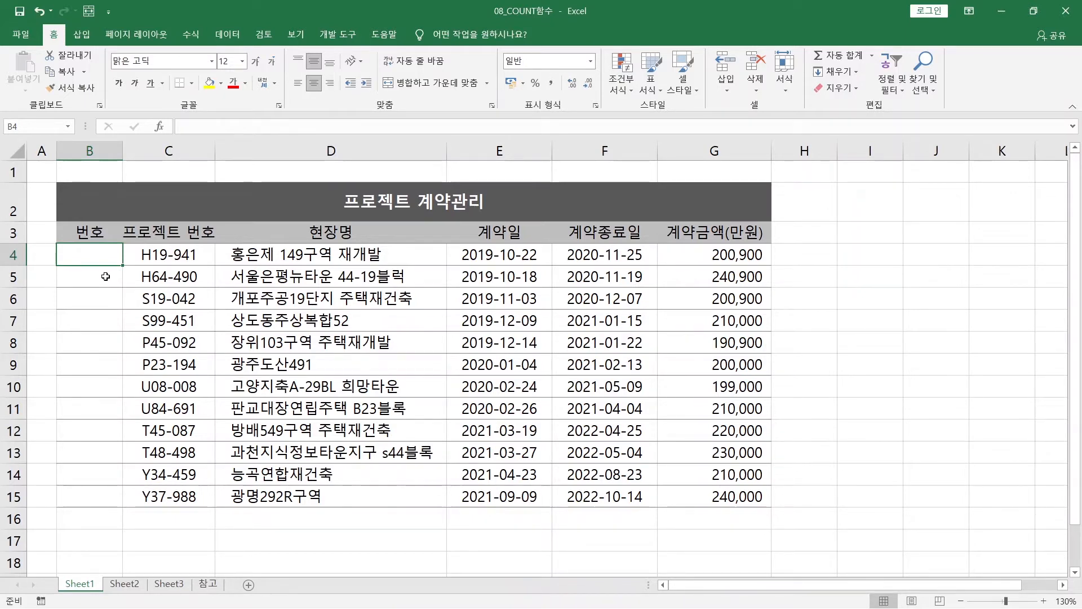
double_click(83, 254)
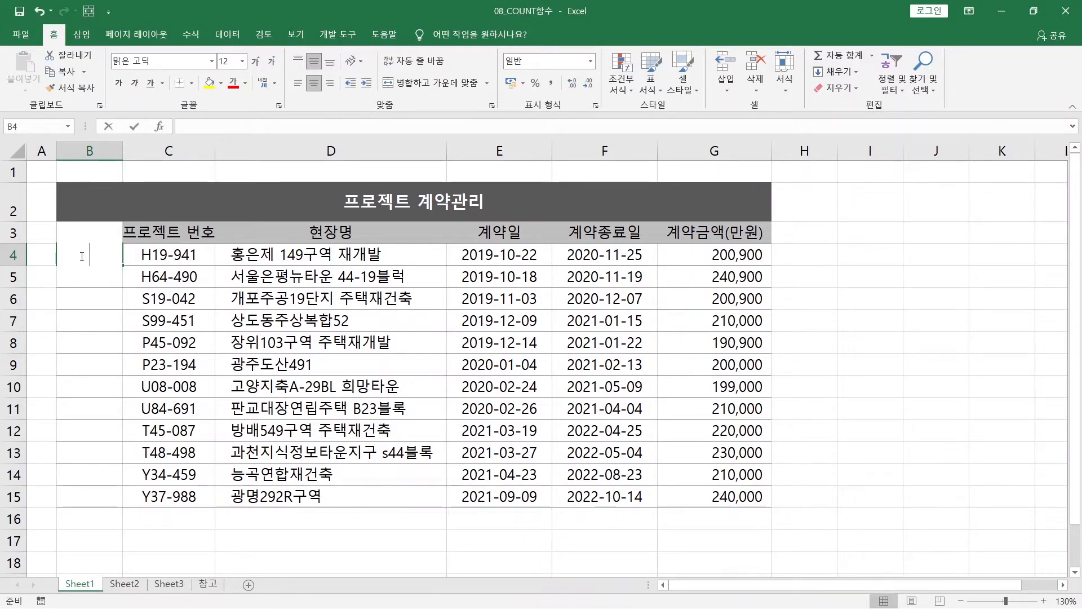
text(=ROW()
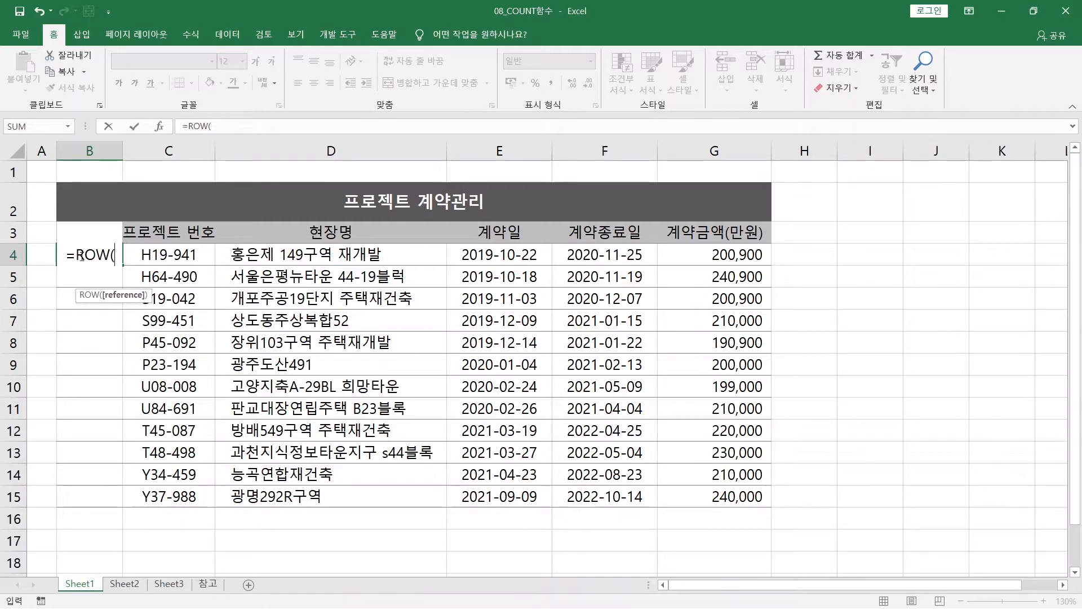
text())
key(ctrl+Return)
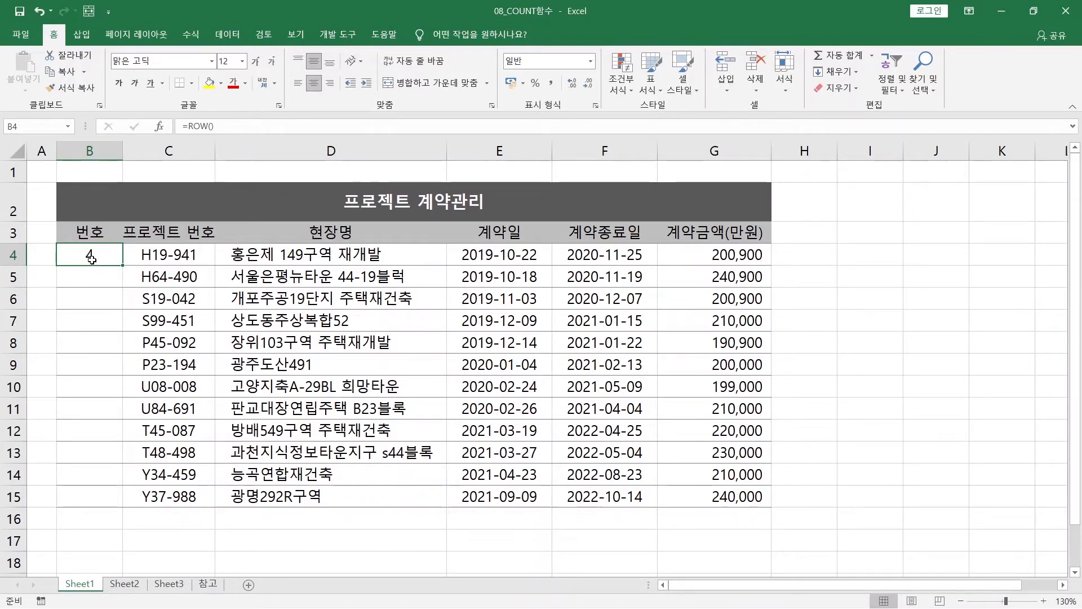
Change the formula in B4 to =ROW()-3 and fill it down the 번호 column to B15.
click(89, 256)
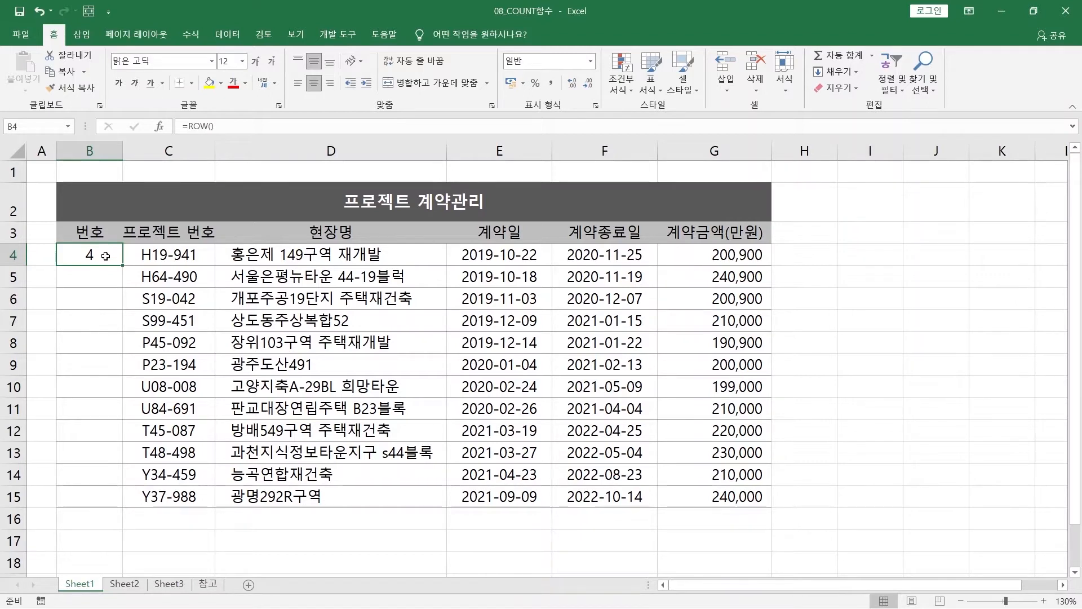
double_click(105, 257)
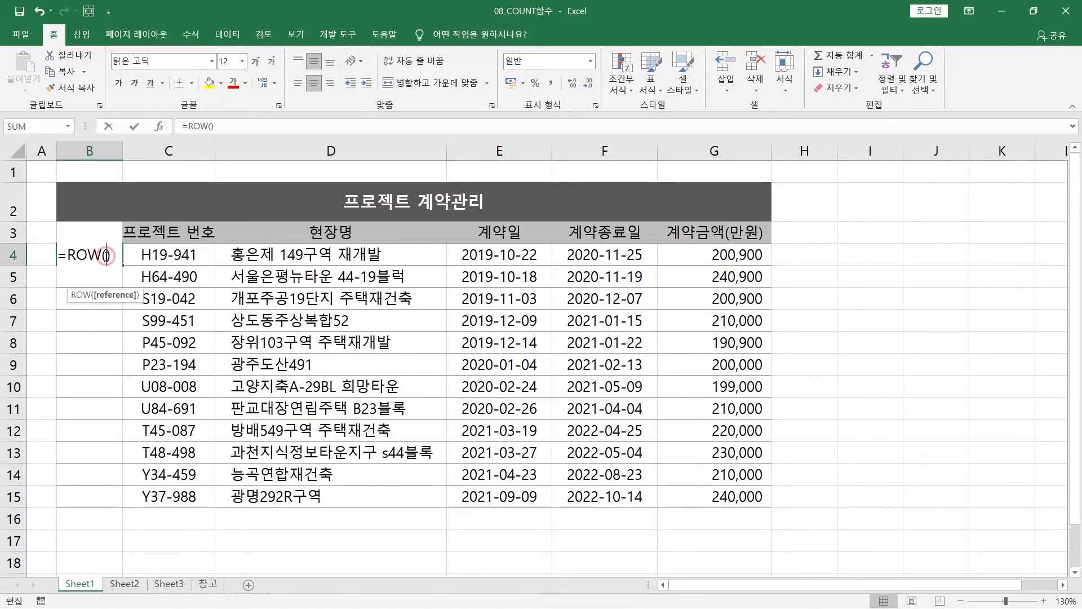
text(-3)
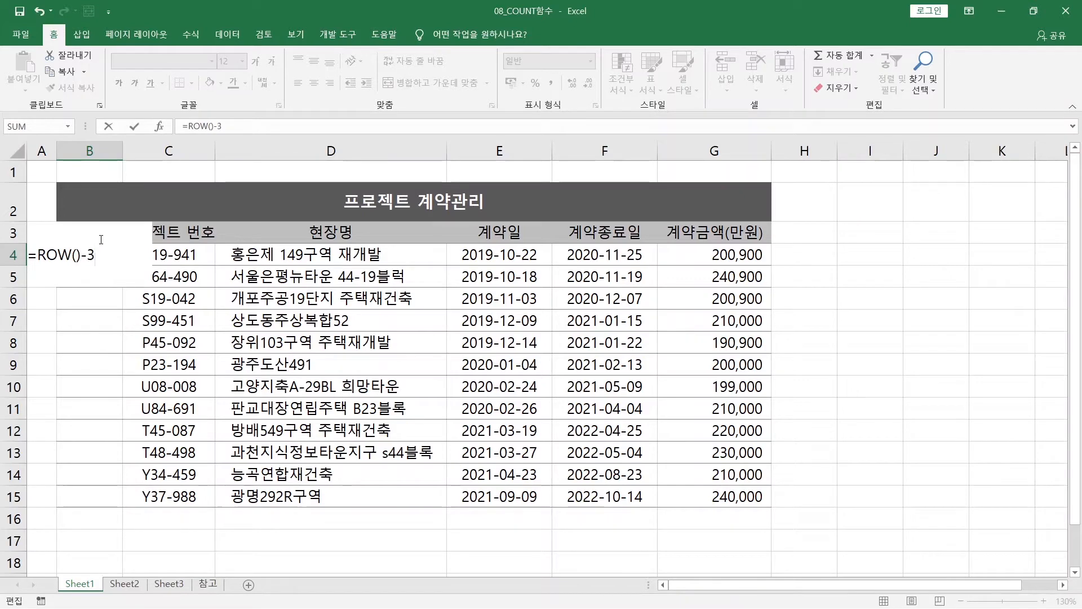
key(Return)
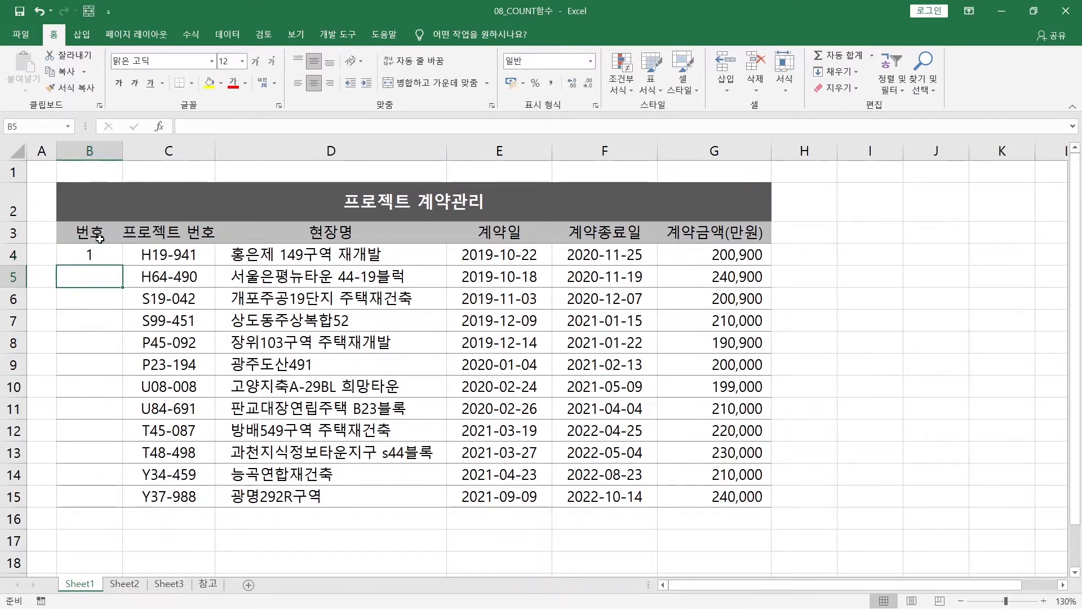
key(Up)
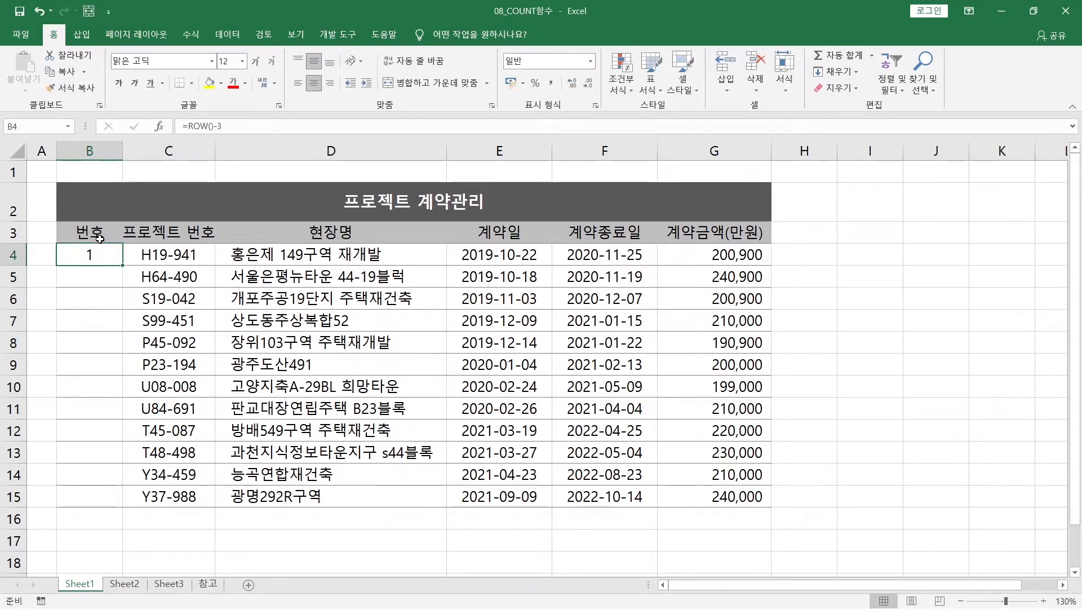
double_click(121, 266)
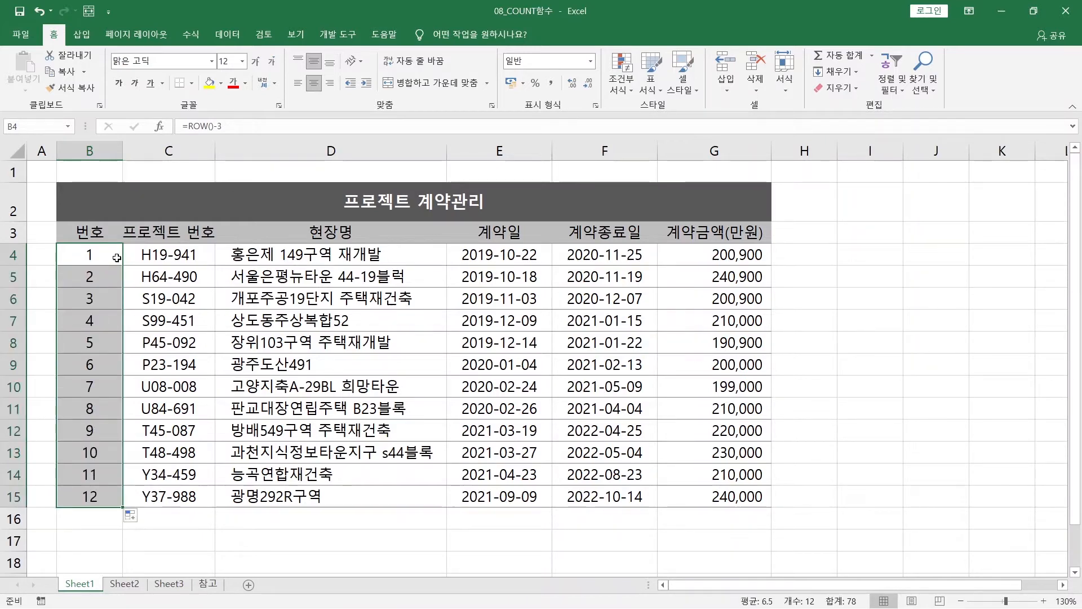
Replace the formula in B4 with =ROW(B1) and fill it down the 번호 column to B15.
click(114, 255)
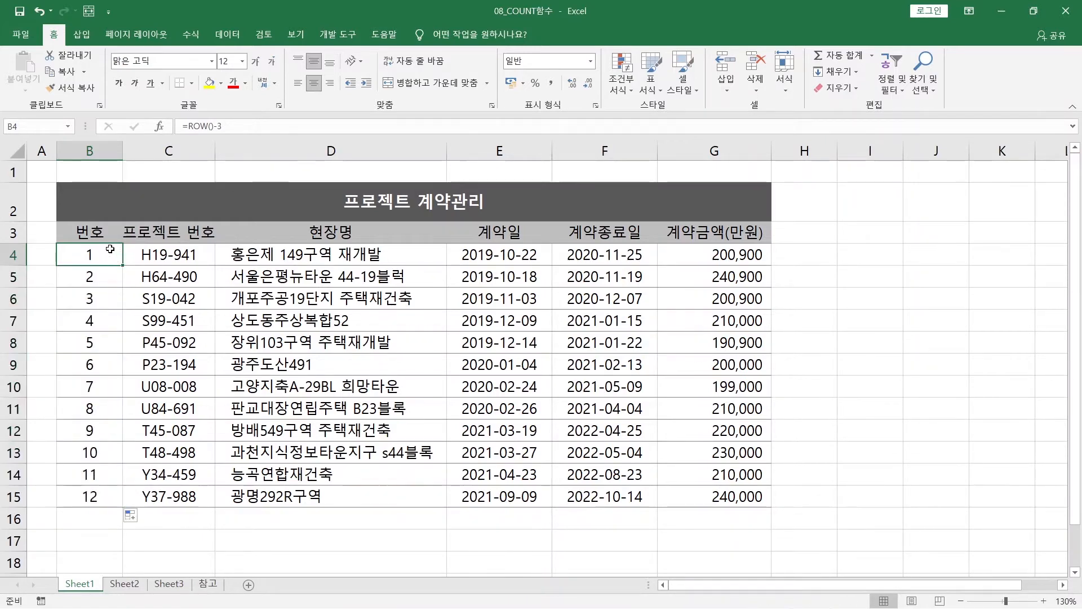
double_click(110, 249)
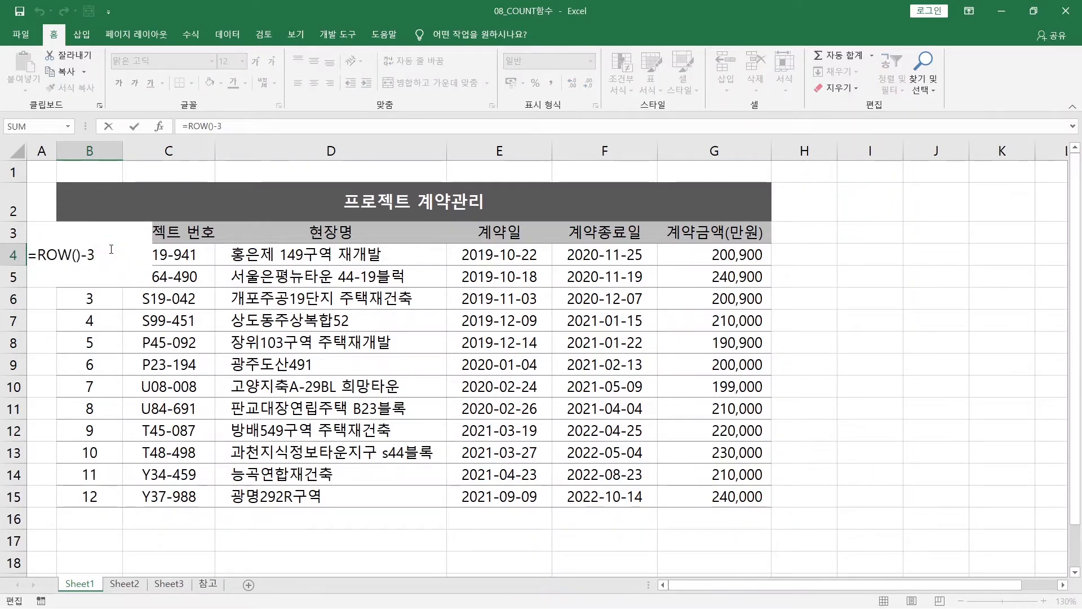
drag(93, 255, 78, 255)
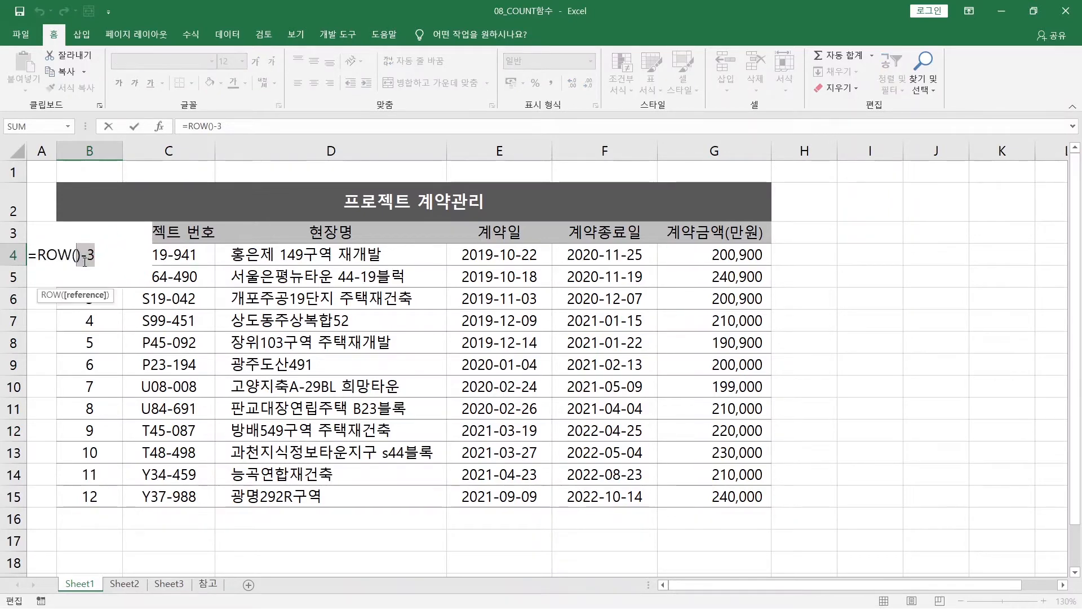
key(Delete)
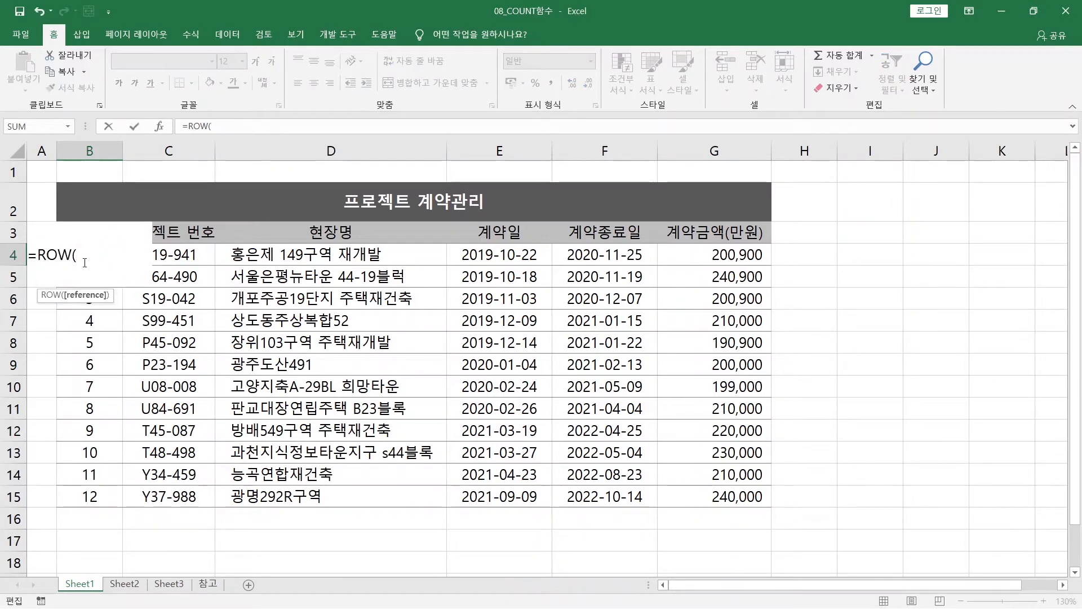
click(74, 173)
text())
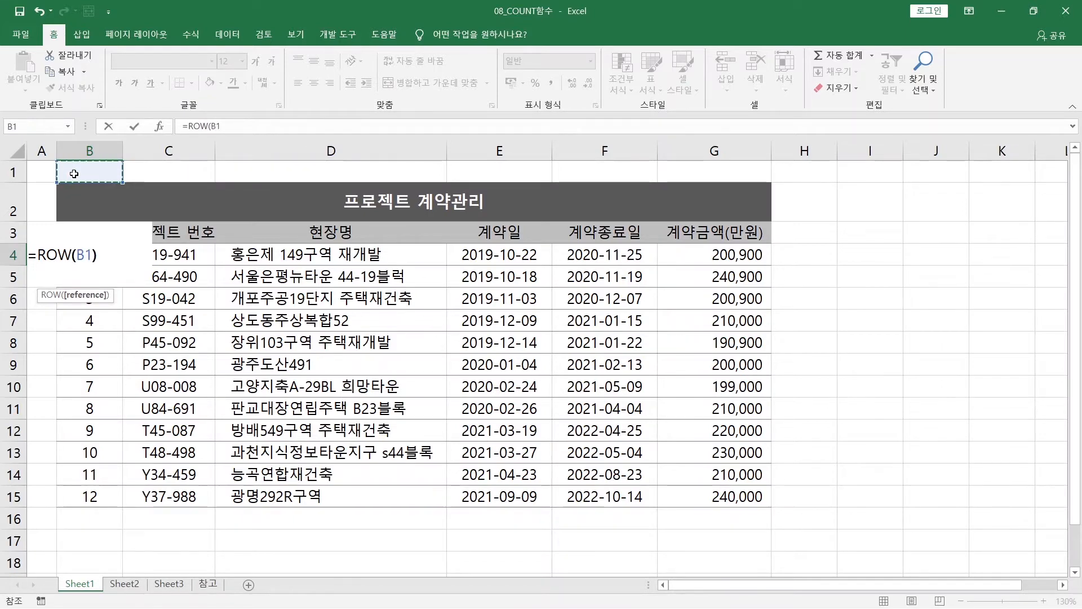
key(ctrl+Return)
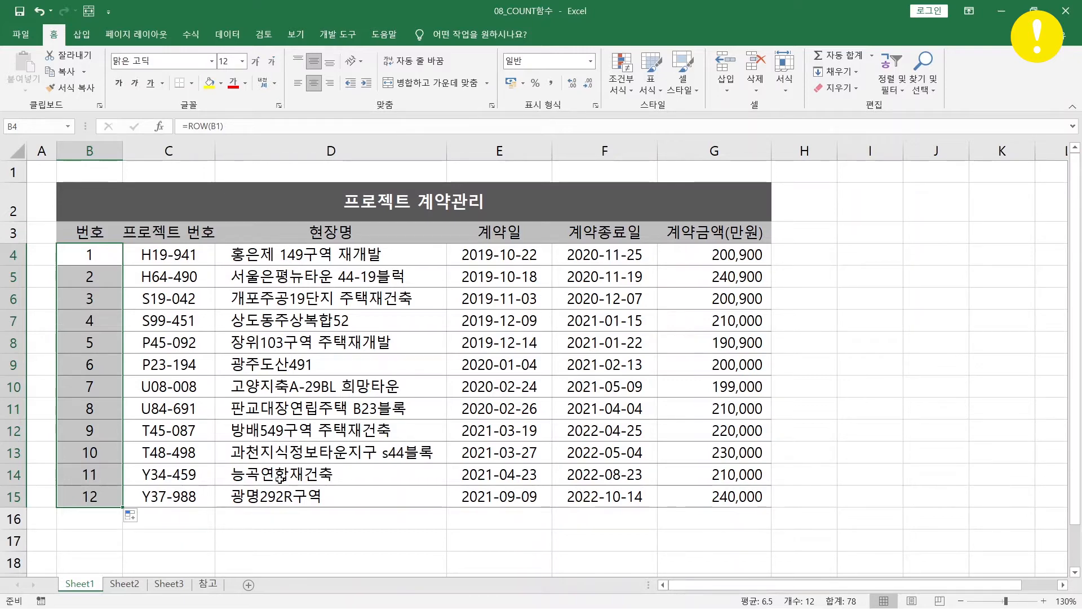
Insert a new blank worksheet directly after Sheet2.
key(ctrl+Page_Down)
click(248, 586)
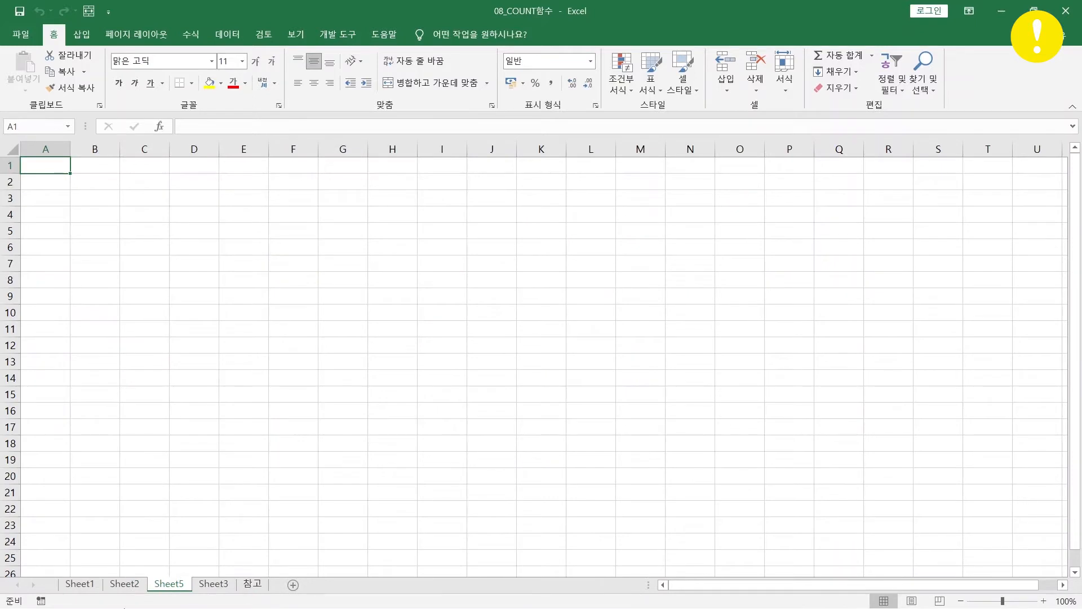
click(1043, 601)
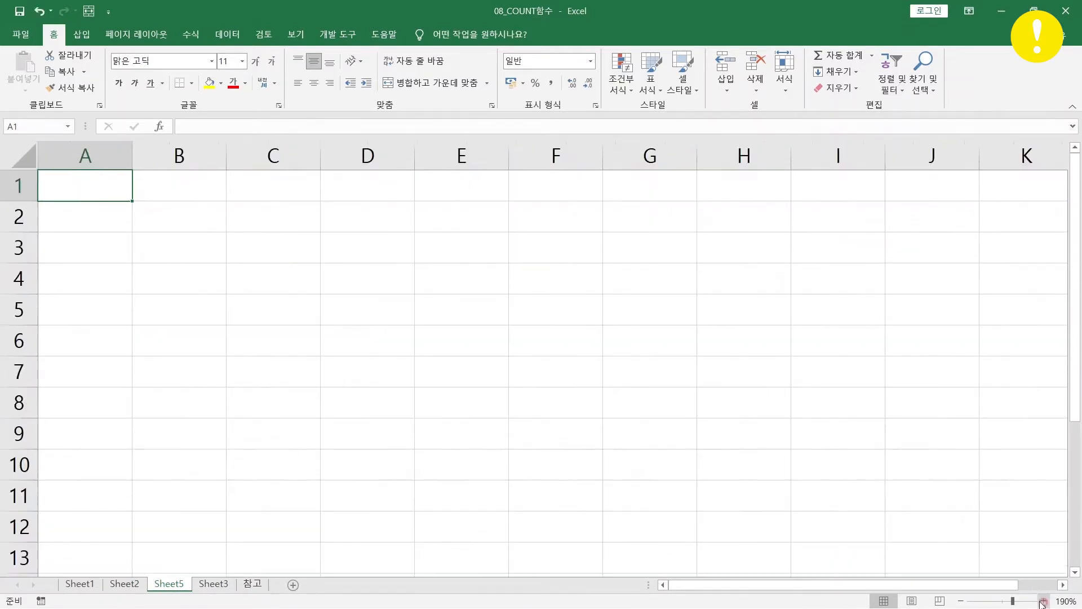
Enter the formula =COLUMN(A1)&"월" in cell B2 of the new worksheet.
click(169, 216)
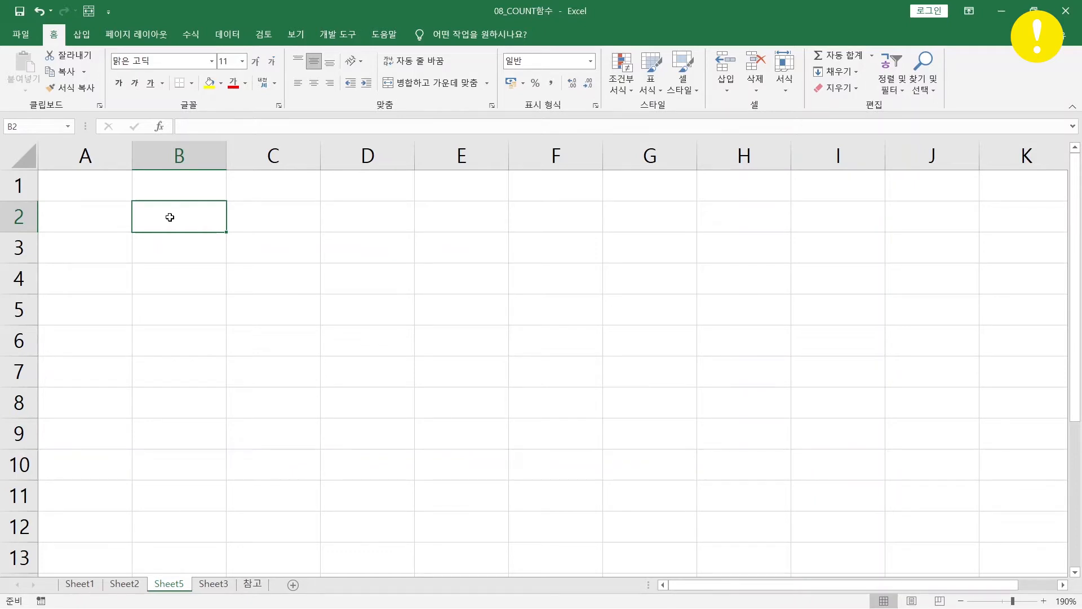
click(120, 155)
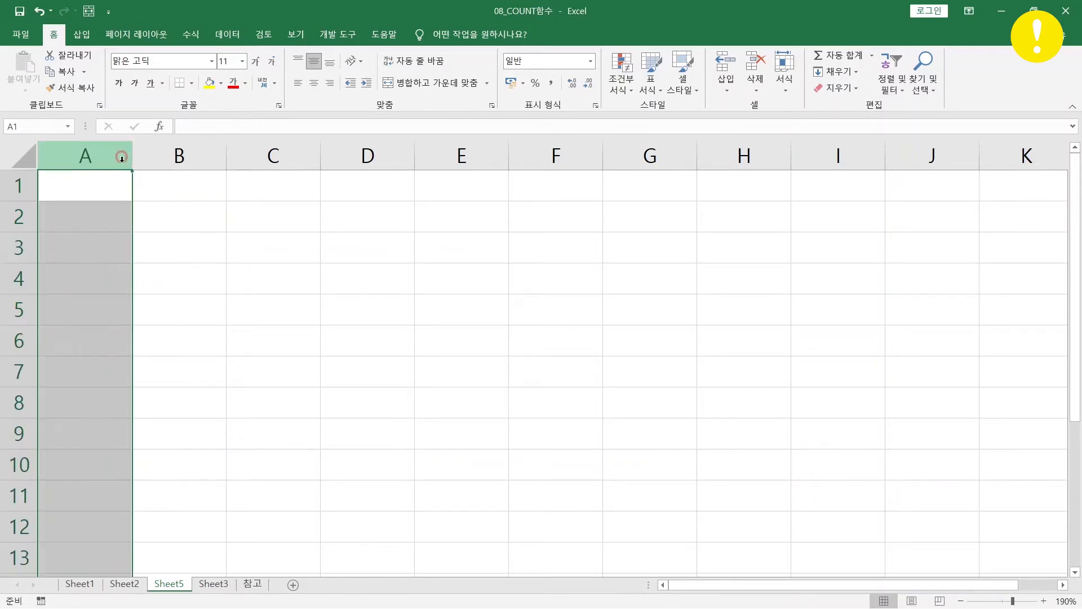
click(180, 157)
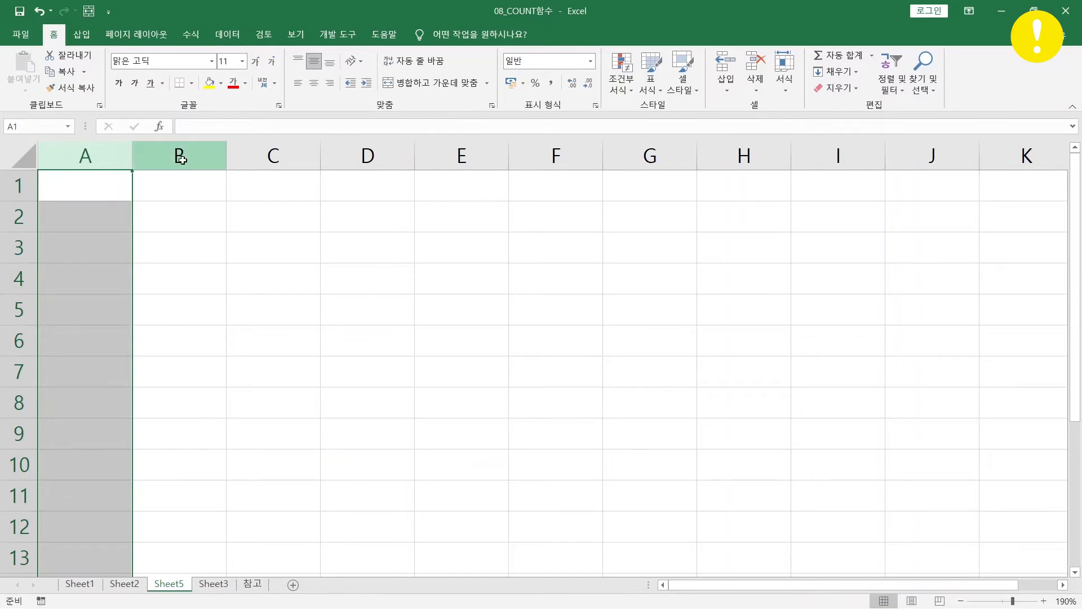
click(202, 214)
text(=)
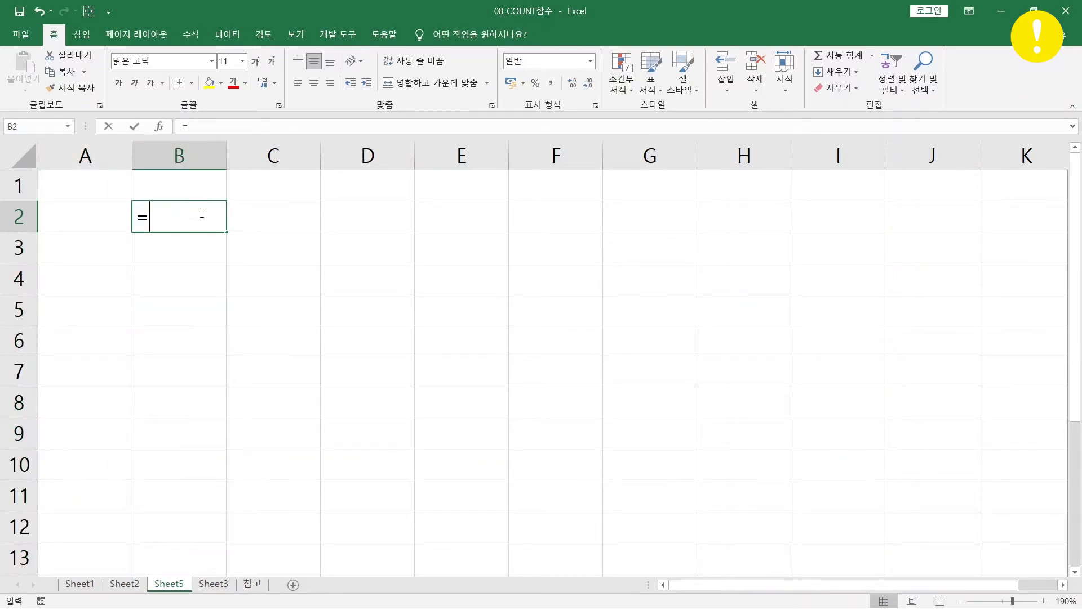
text(COL)
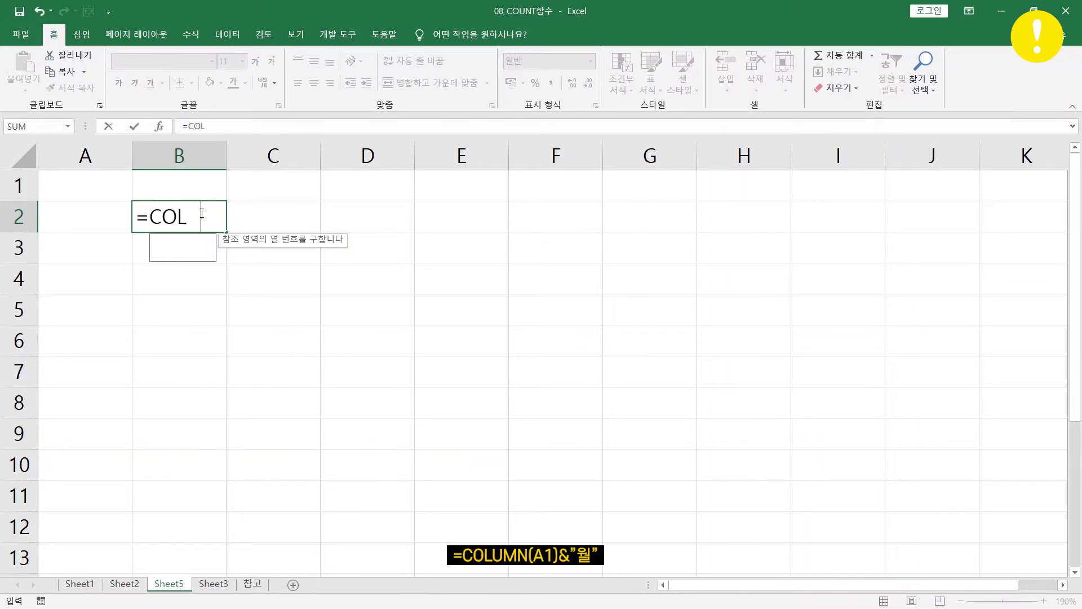
text(UMN()
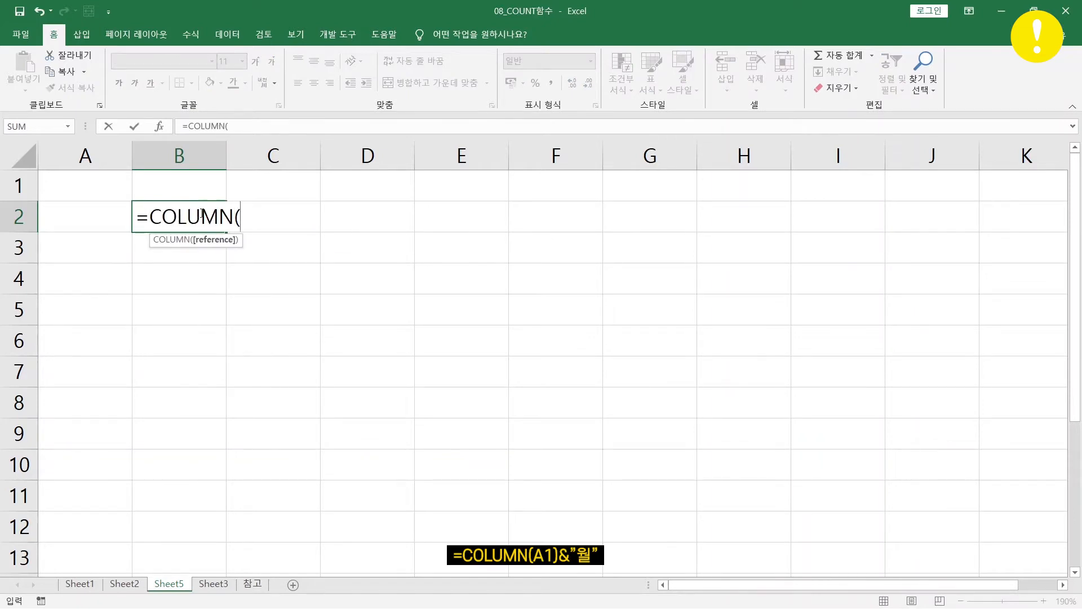
click(112, 184)
text())
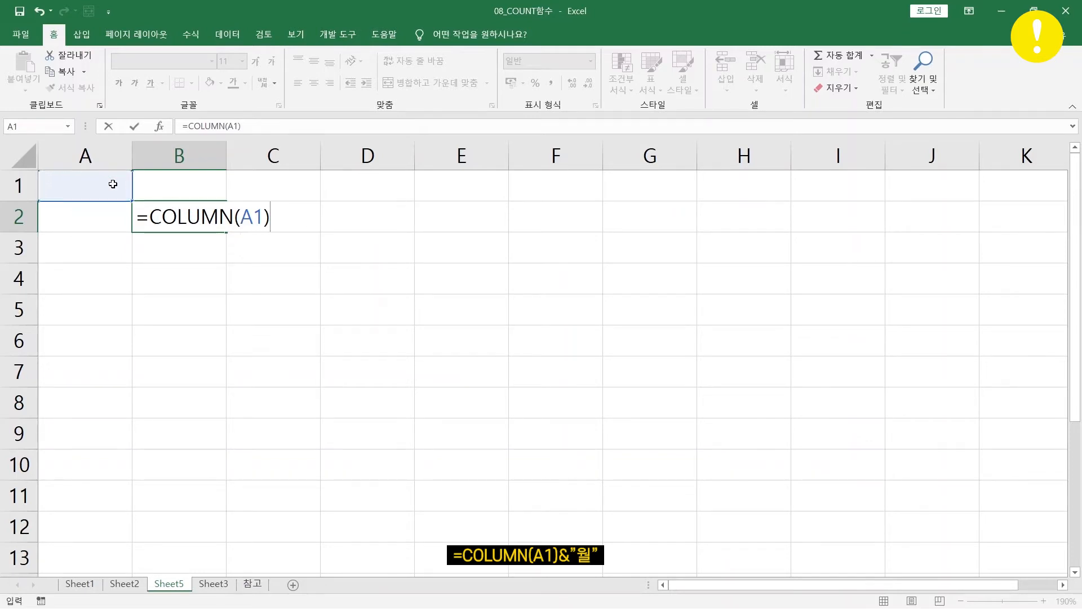
text(&"월")
key(Return)
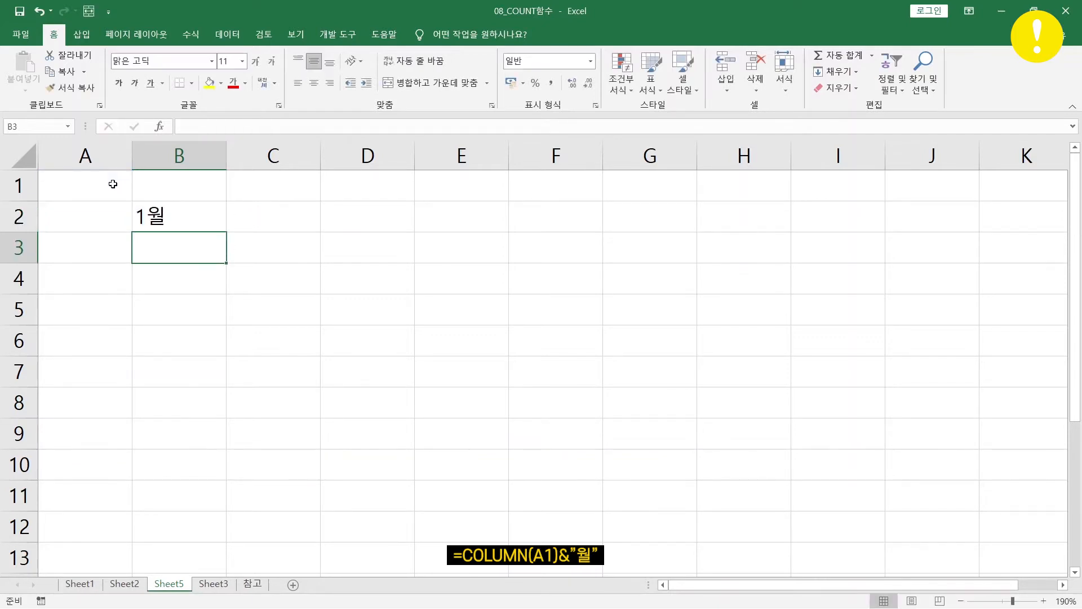
Fill the month formula from B2 across row 2 to H2.
key(Up)
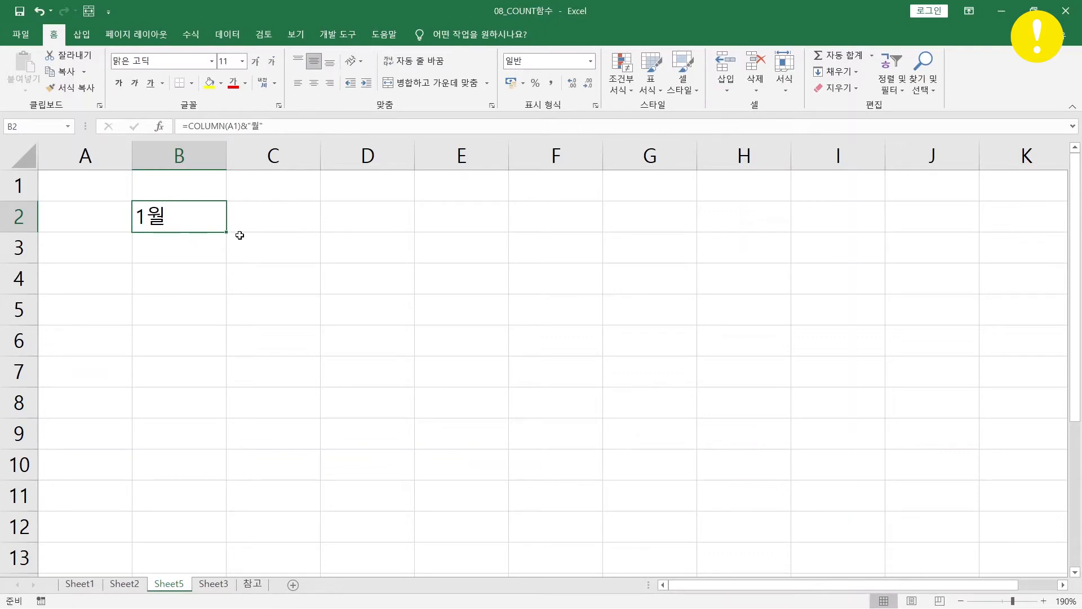
drag(226, 232, 765, 224)
click(765, 223)
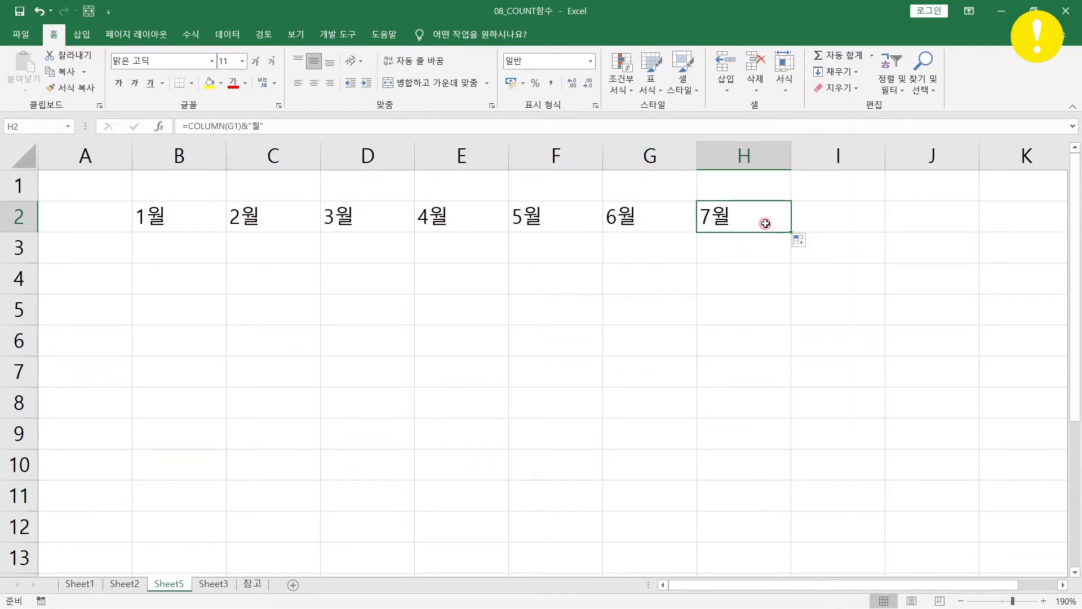
double_click(765, 224)
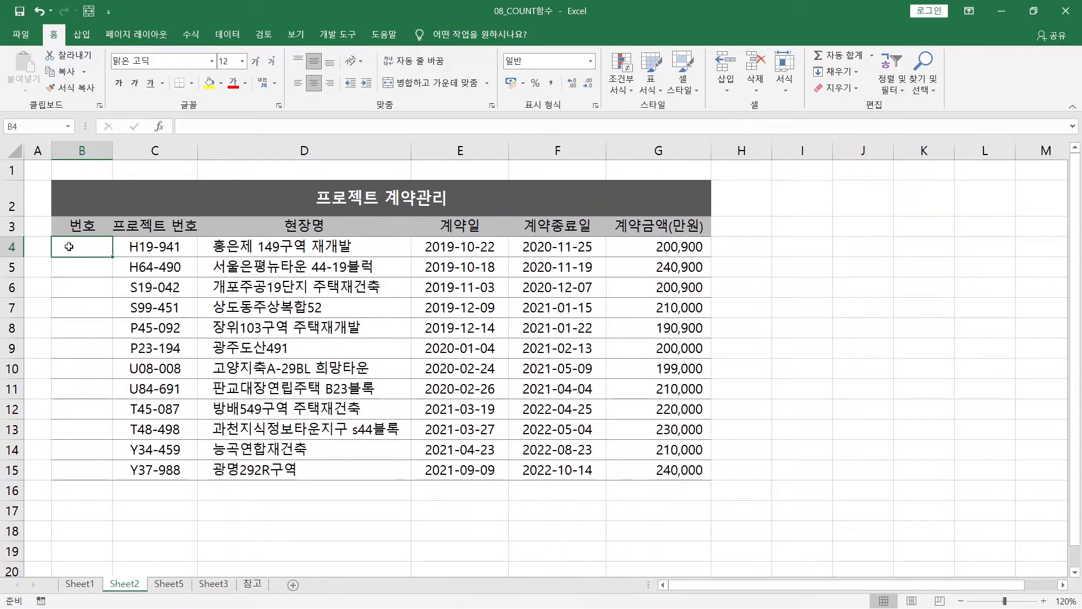
Enter the formula =COUNTA($C$4:C4) in B4 and fill it down the 번호 column to B15.
text(=COU)
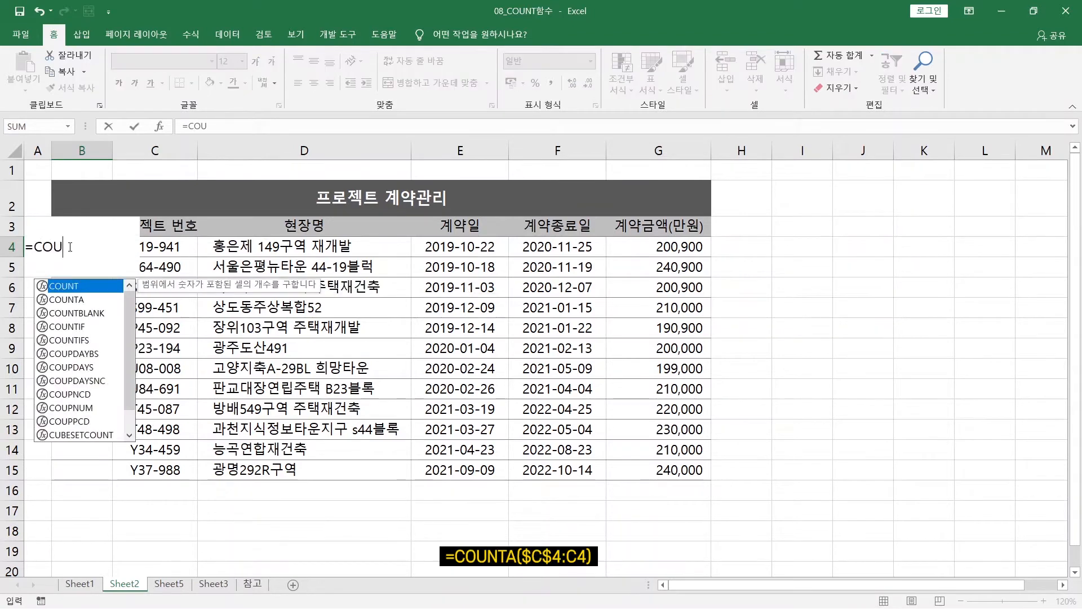
text(NTA()
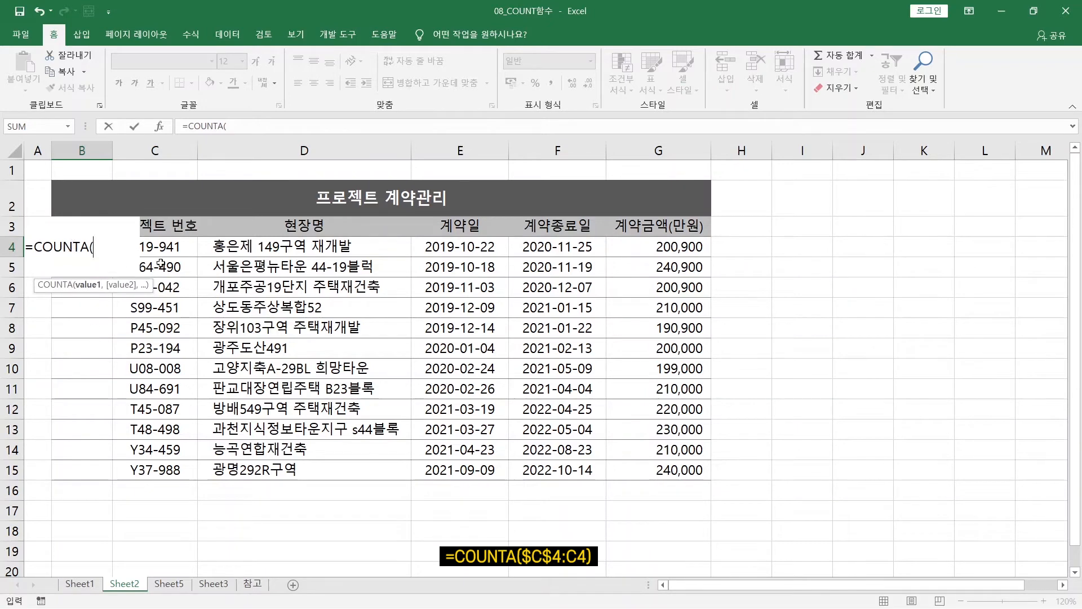
click(179, 251)
key(F8)
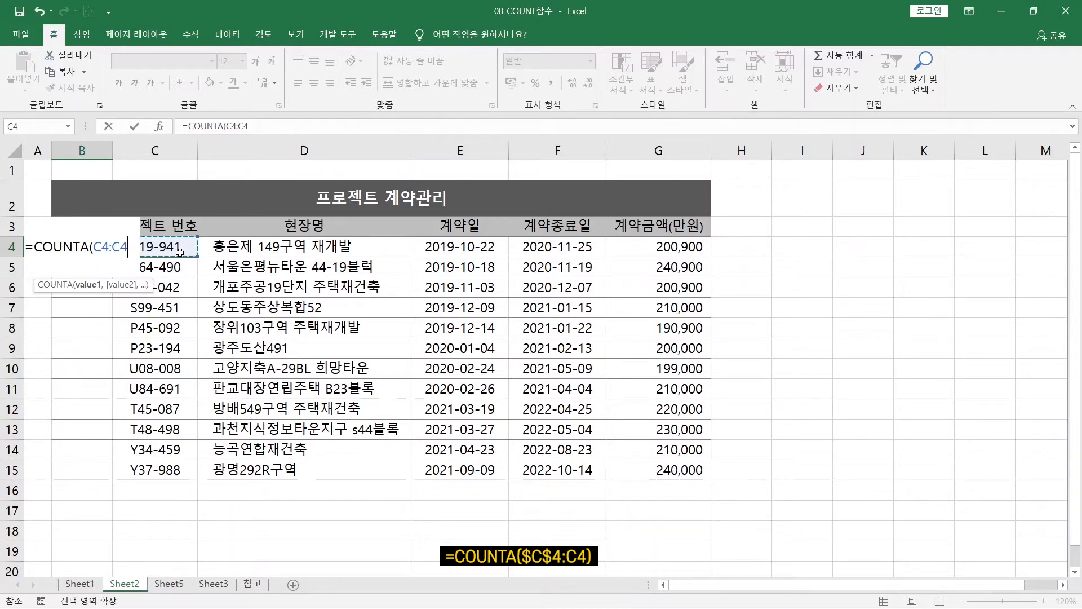
text())
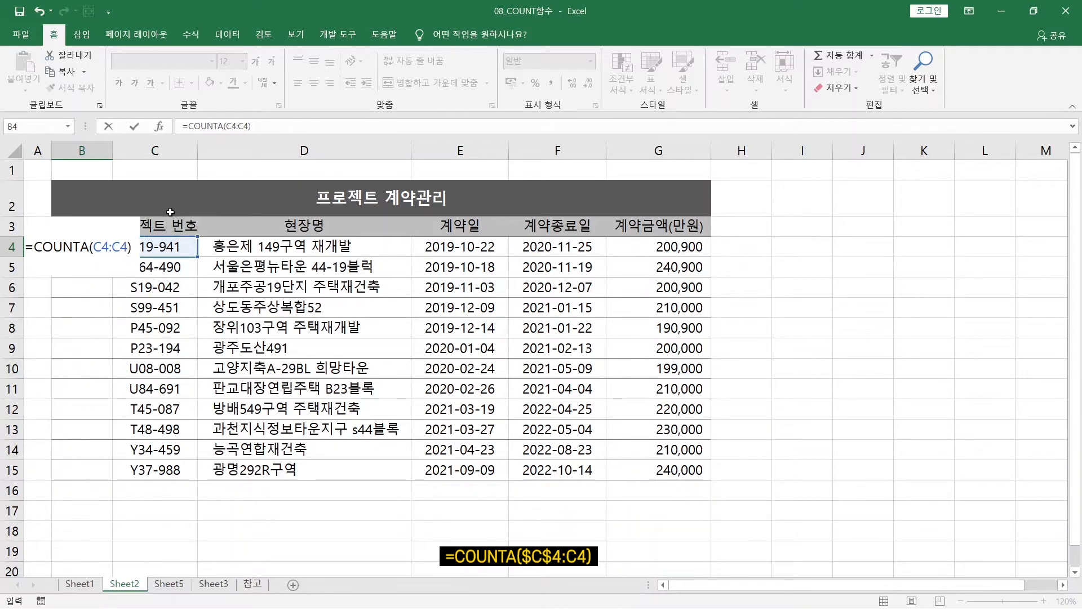
double_click(102, 248)
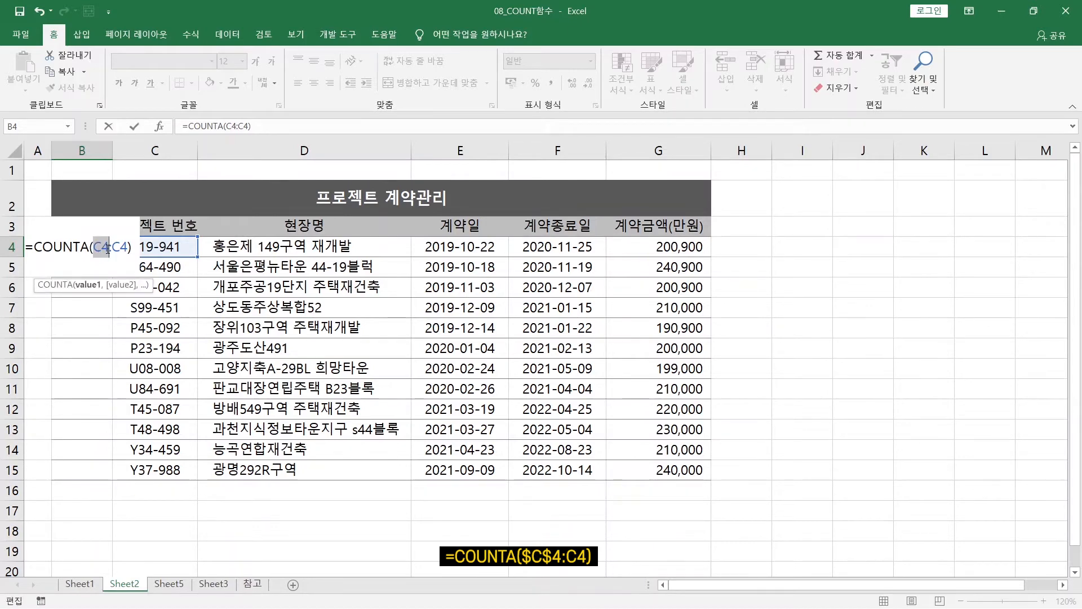
key(F4)
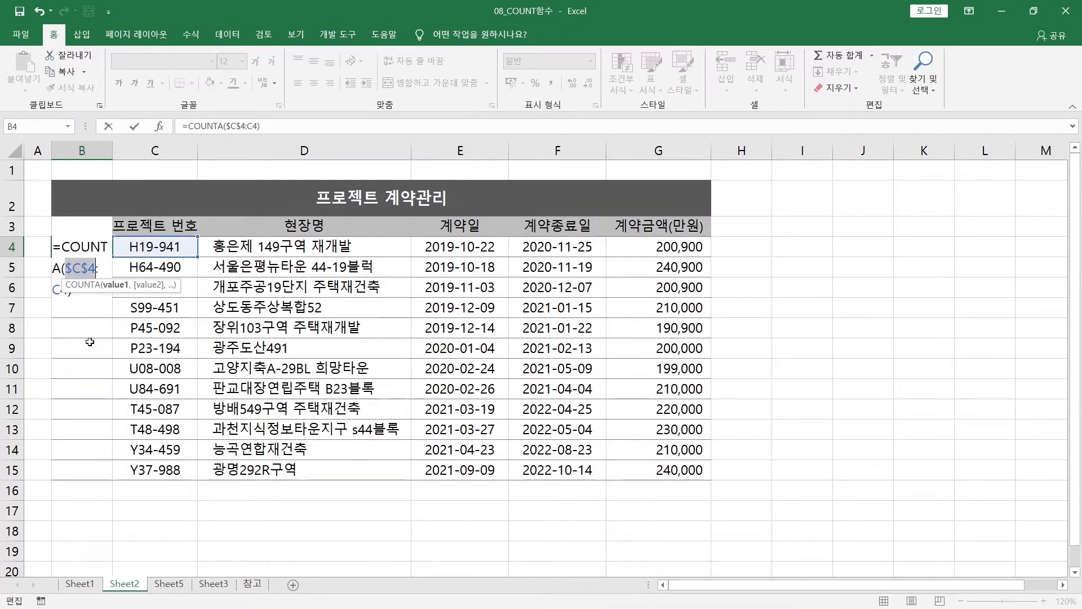
click(83, 294)
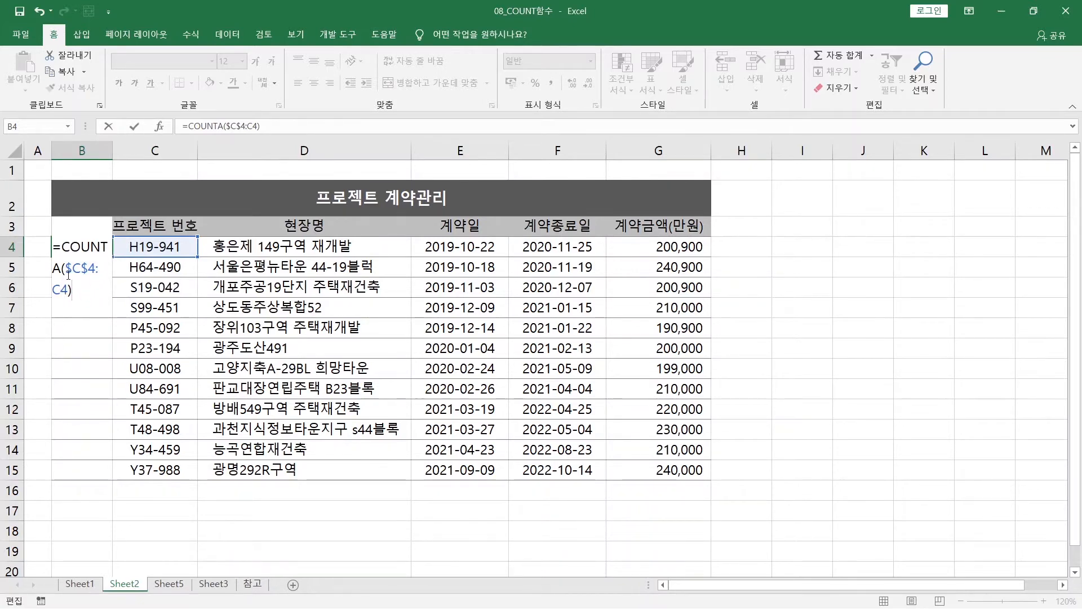
drag(66, 269, 53, 289)
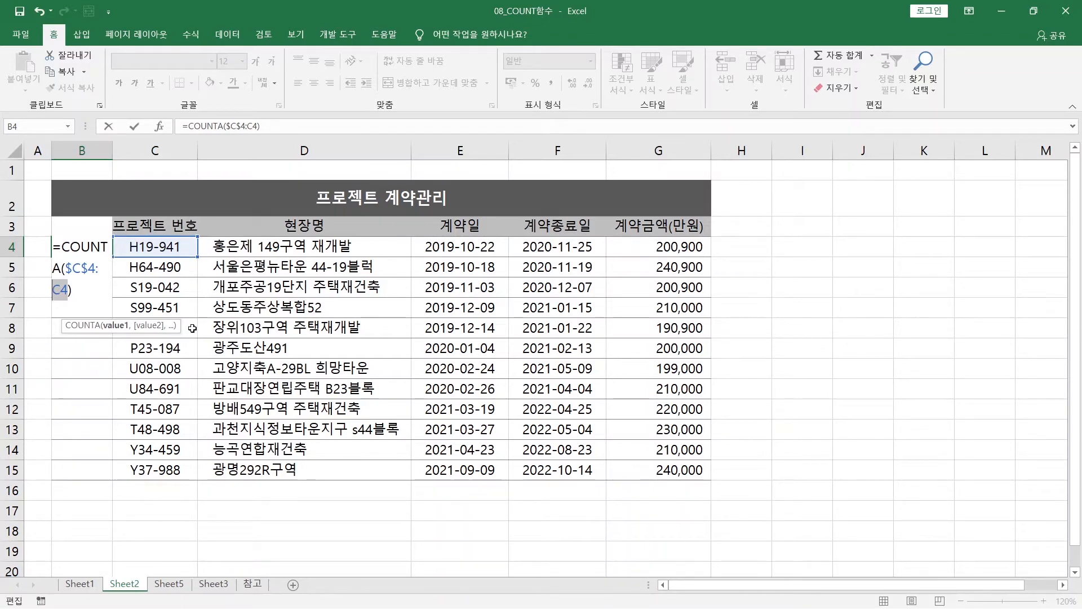
key(ctrl+Return)
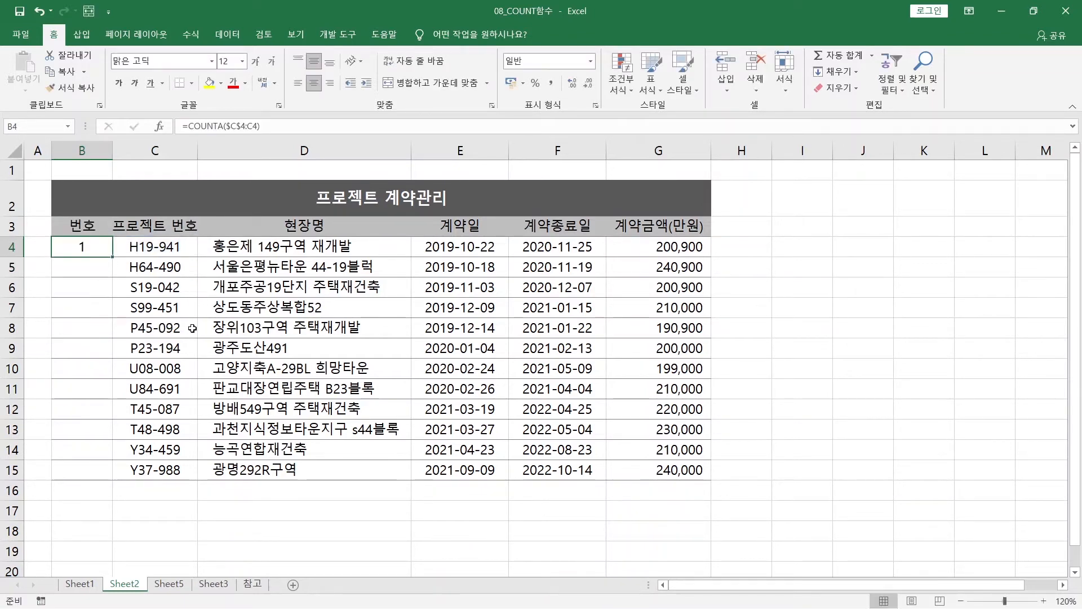
double_click(110, 253)
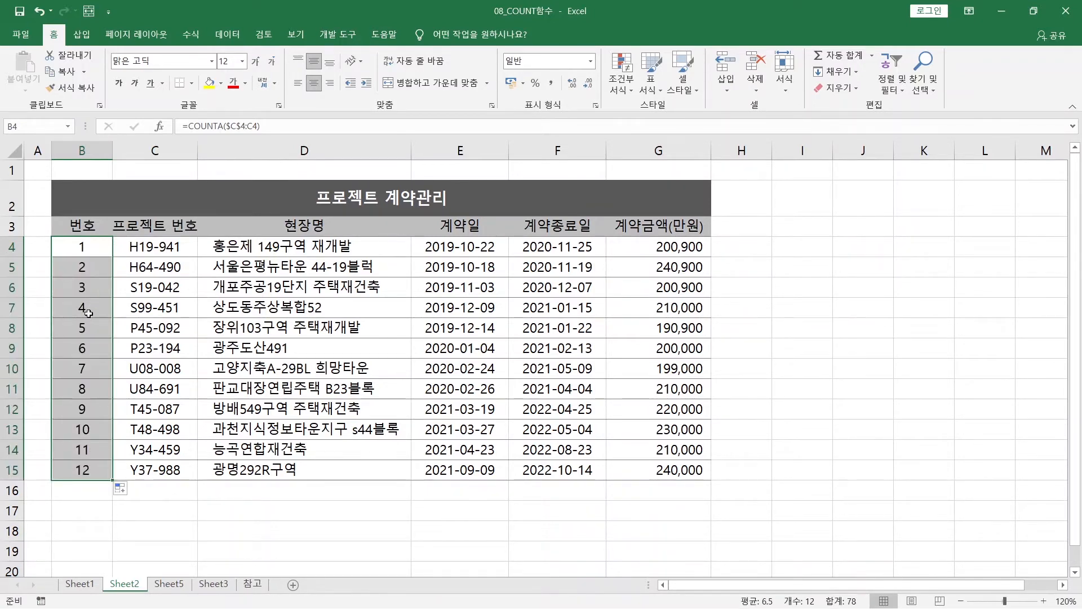
Examine the fixed start and relative end references of the COUNTA formula in B9.
click(90, 351)
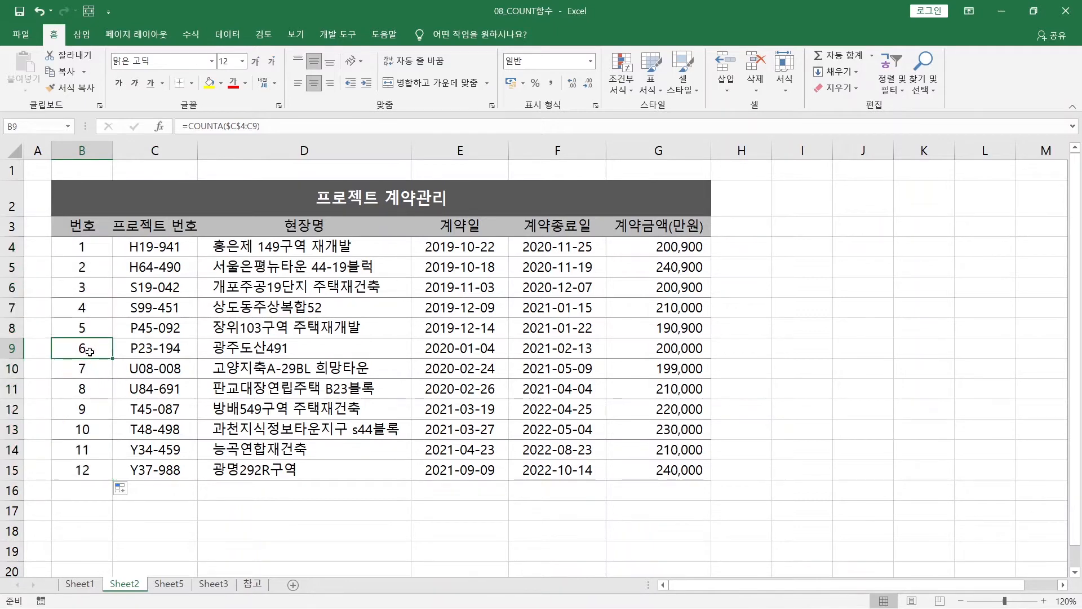
double_click(90, 351)
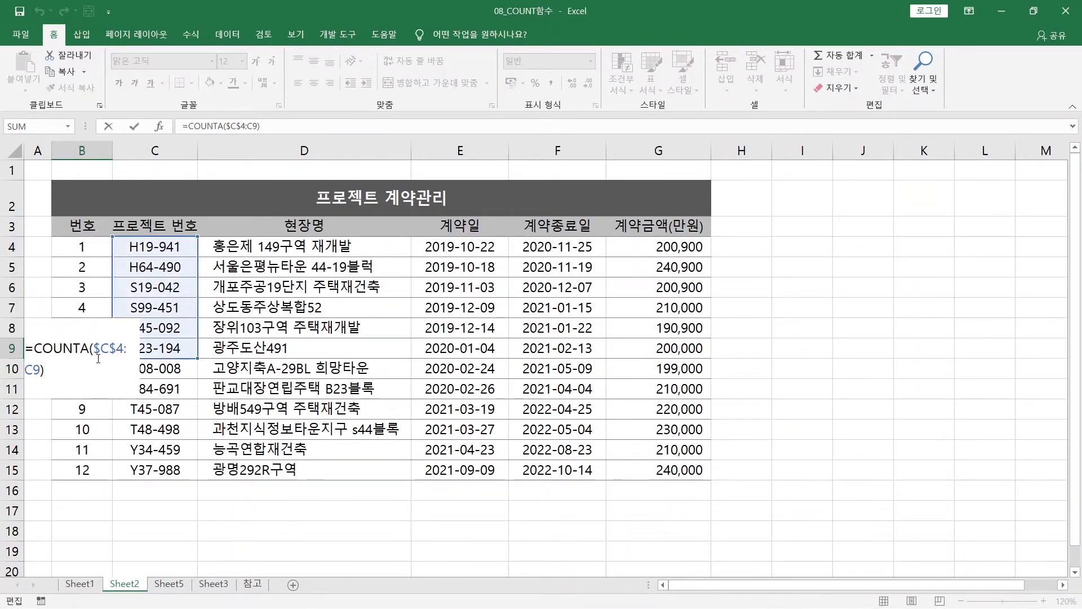
drag(94, 348, 125, 349)
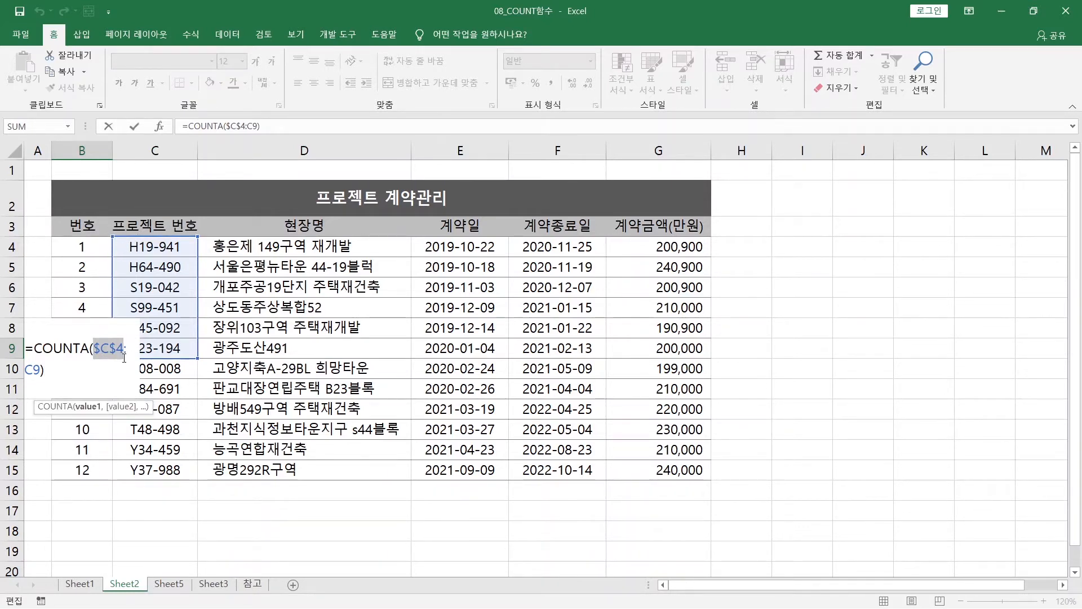
drag(26, 369, 42, 372)
click(42, 373)
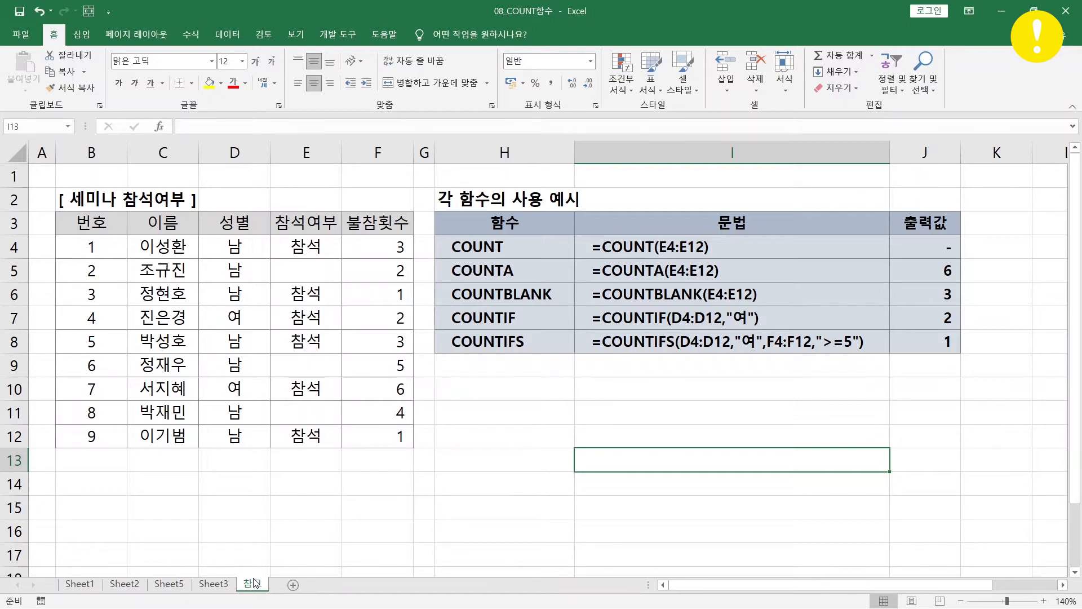
On the 참고 sheet, examine the COUNT example in row 4 and the E4:E12 range its formula refers to.
click(536, 248)
click(809, 248)
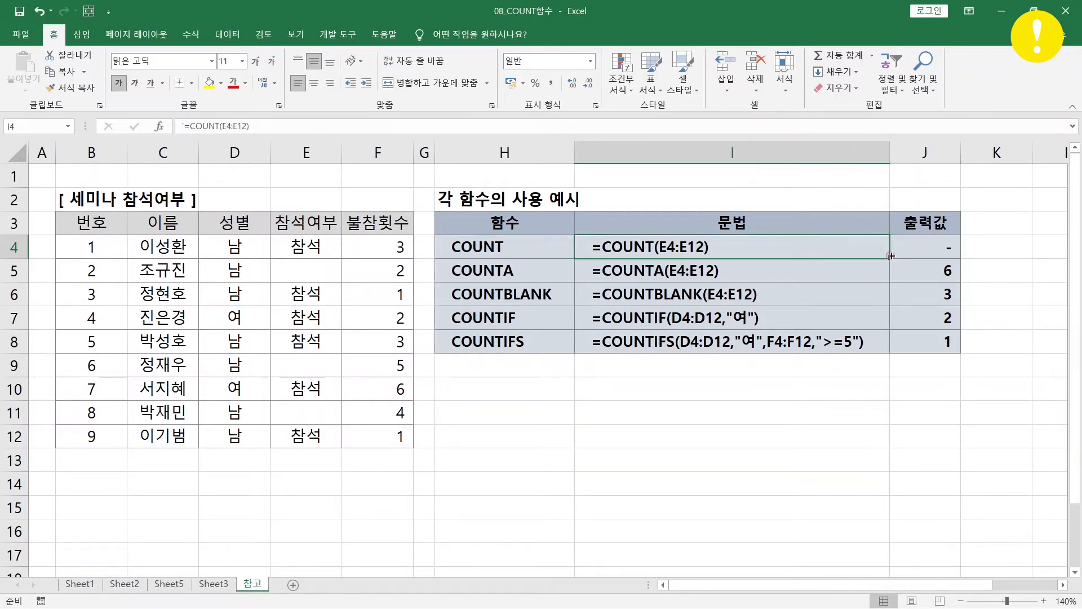
click(917, 248)
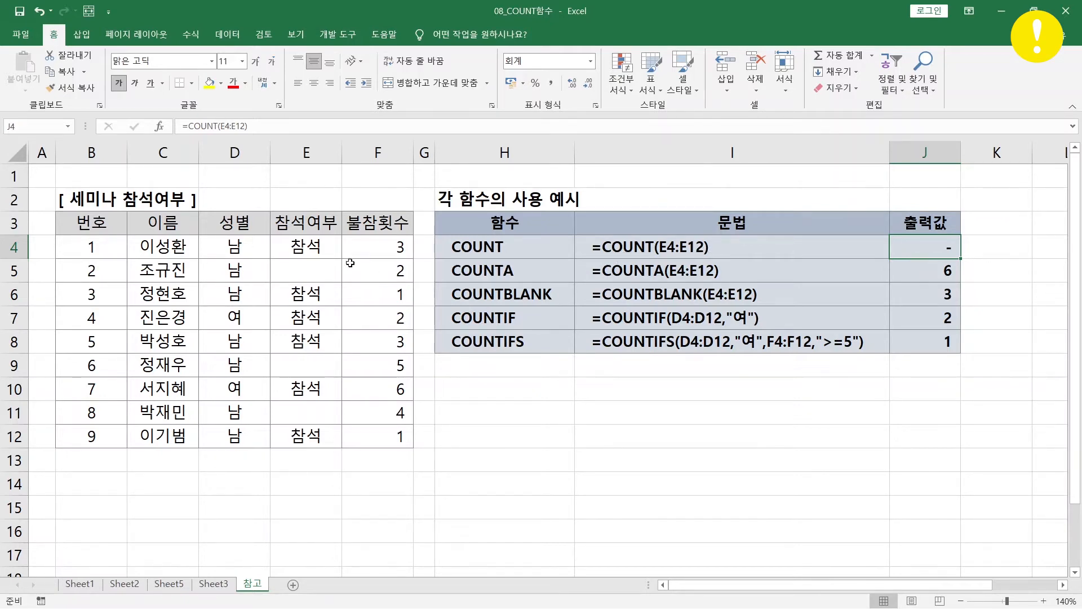
drag(330, 251, 338, 430)
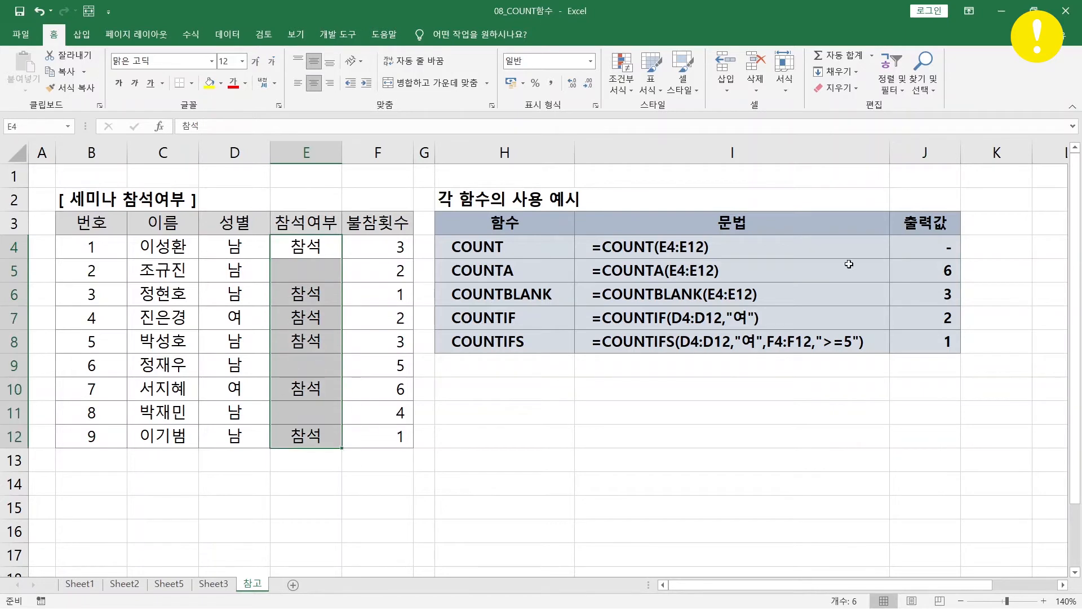
click(730, 250)
click(951, 248)
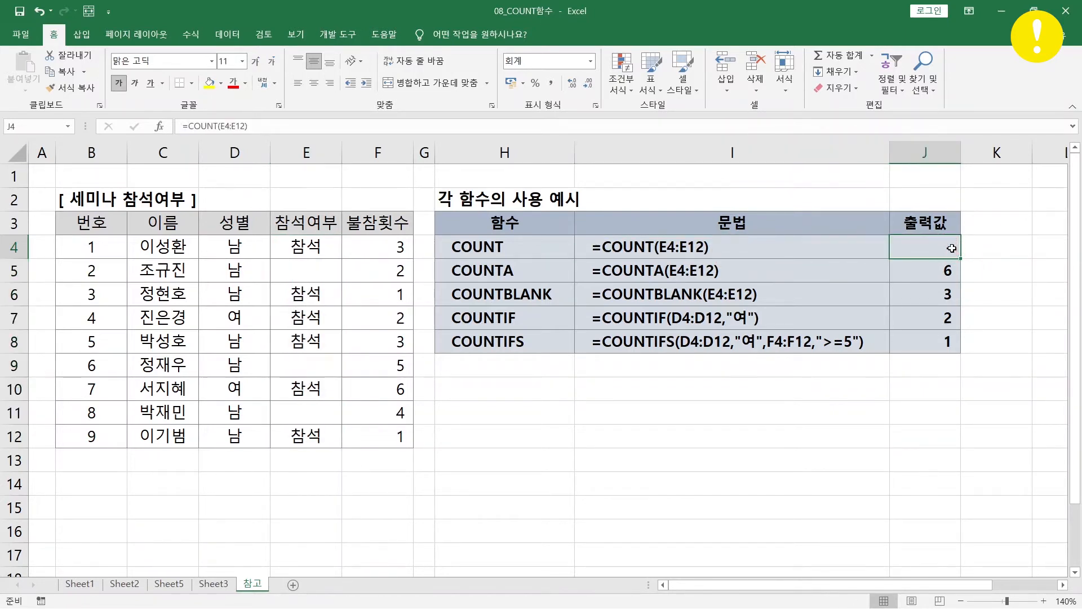
double_click(951, 248)
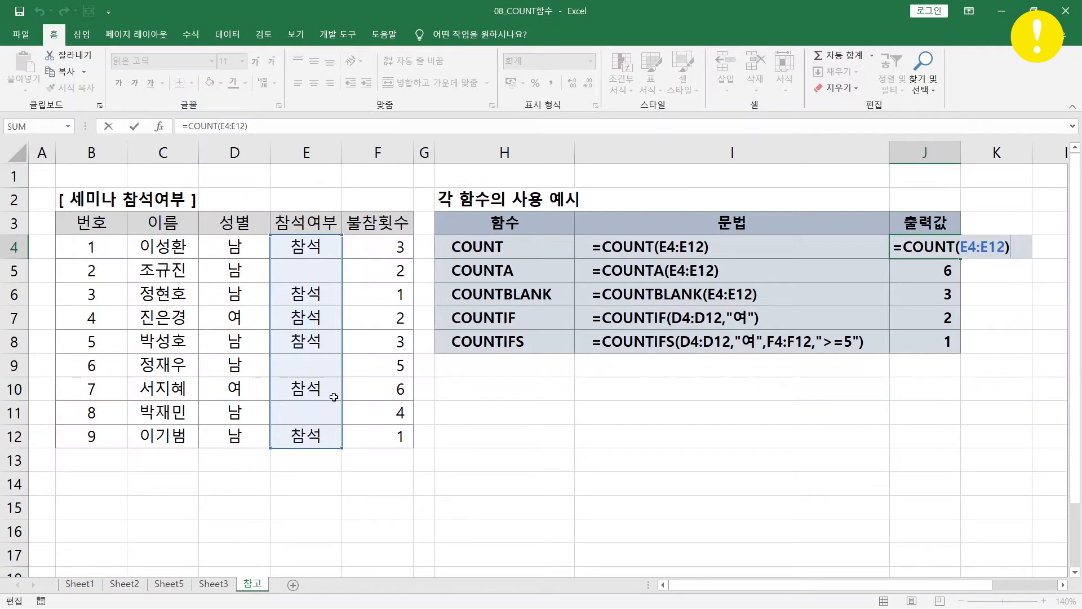
key(Escape)
Examine the COUNTA and COUNTBLANK formulas in J5 and J6 with the range they refer to.
drag(533, 277, 845, 273)
click(912, 276)
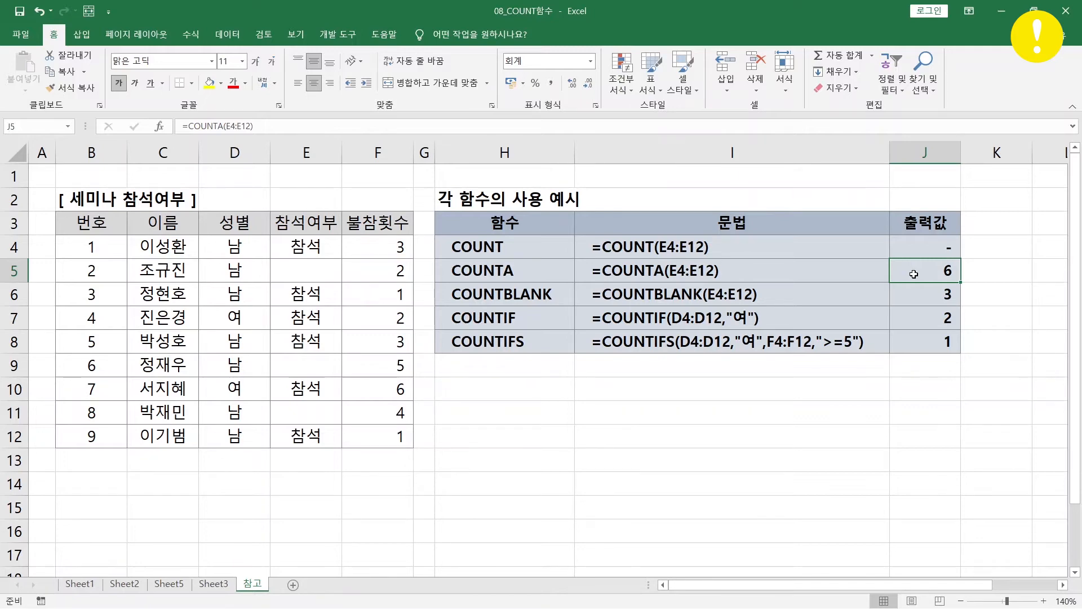
double_click(914, 274)
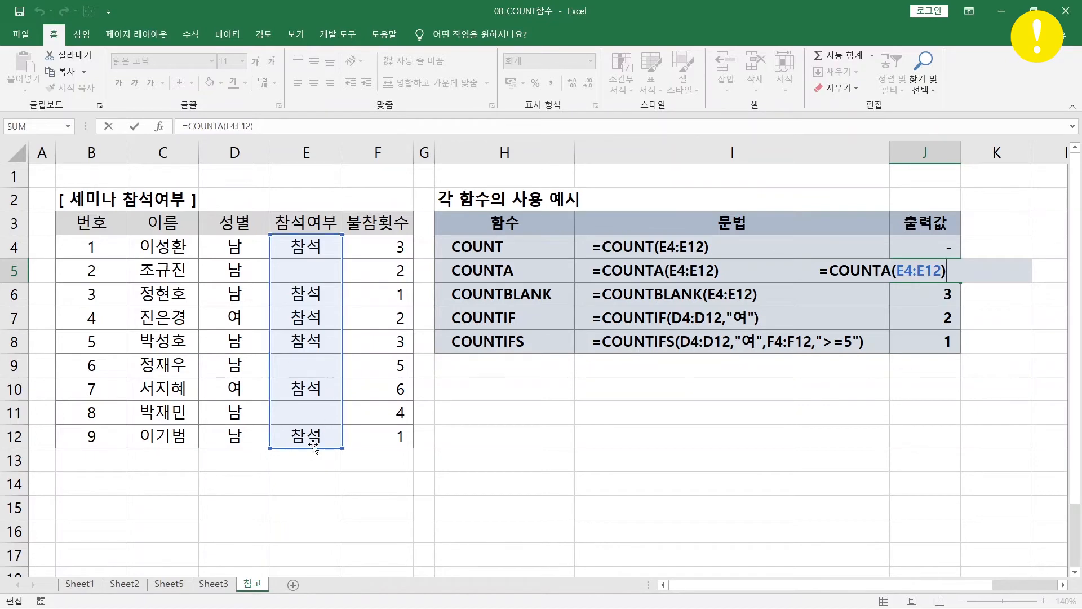
key(ctrl+Return)
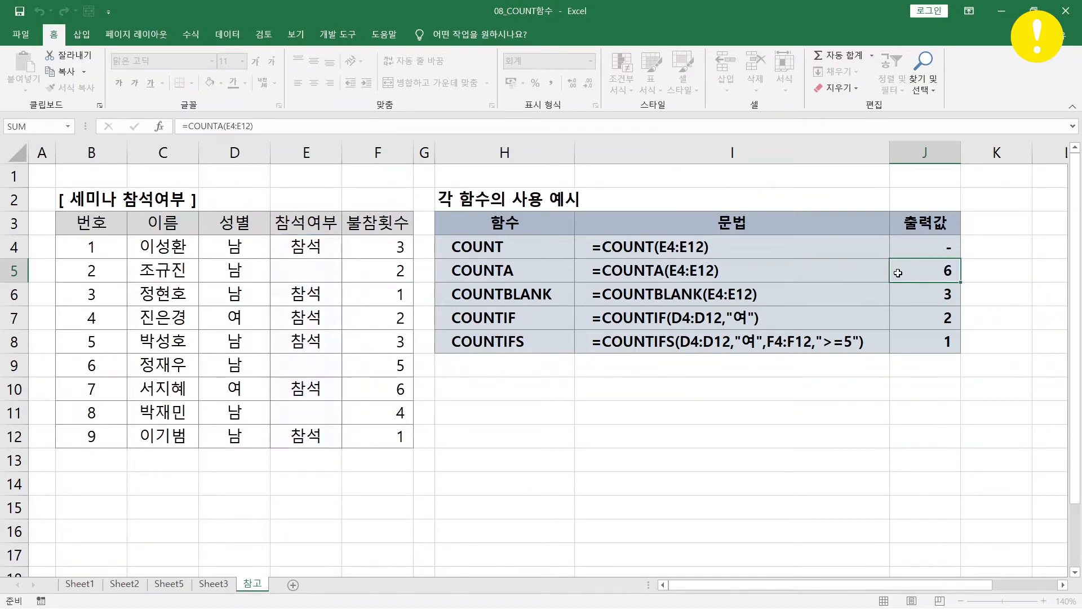
click(940, 299)
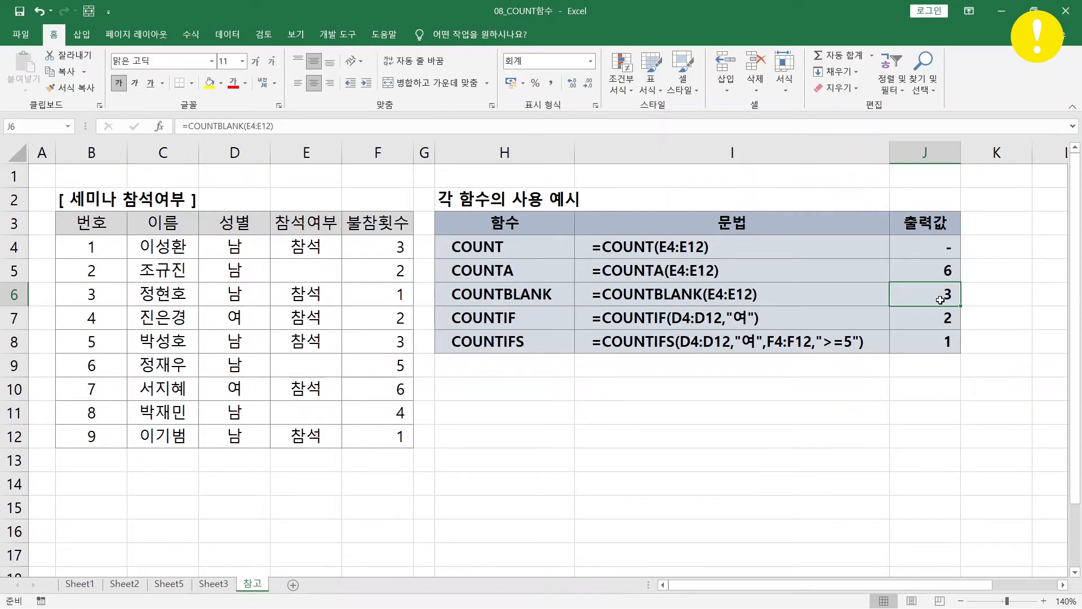
double_click(941, 299)
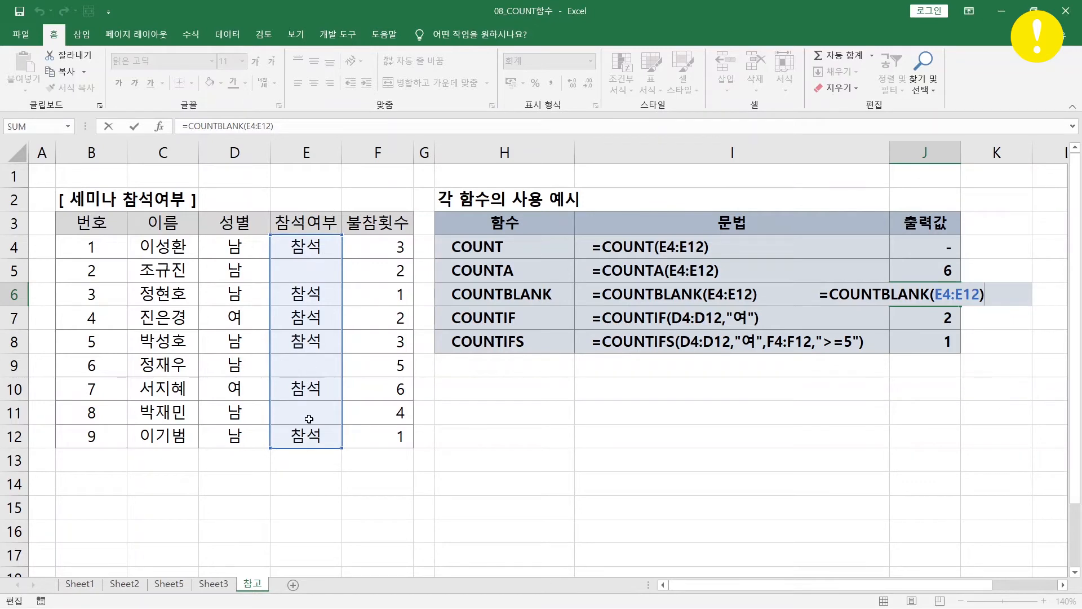
key(Escape)
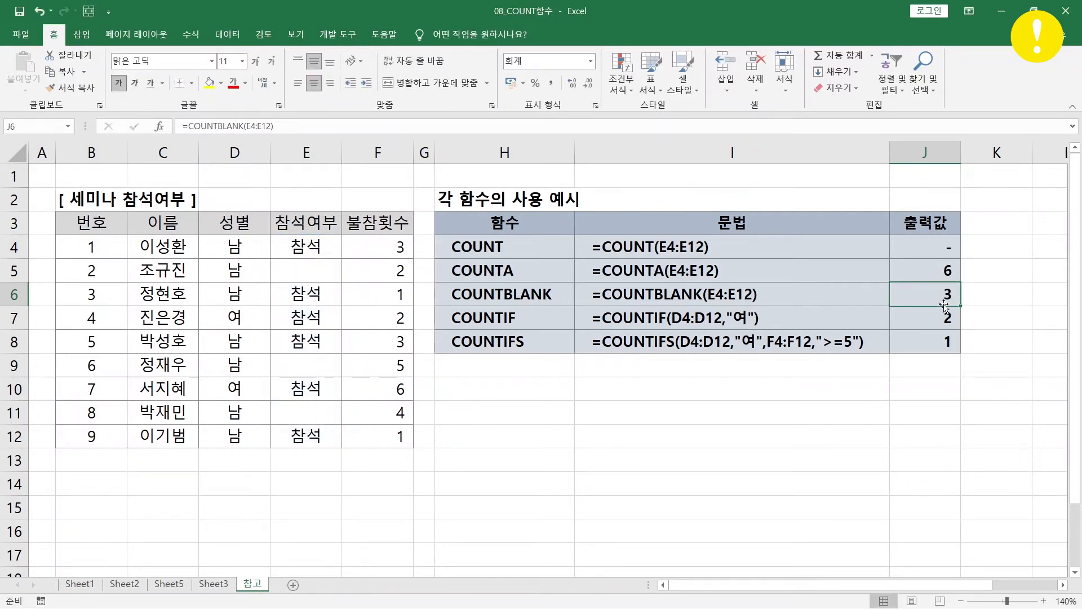
Examine the COUNTIF example in row 7 and the 성별 range and criterion used in J7.
click(927, 324)
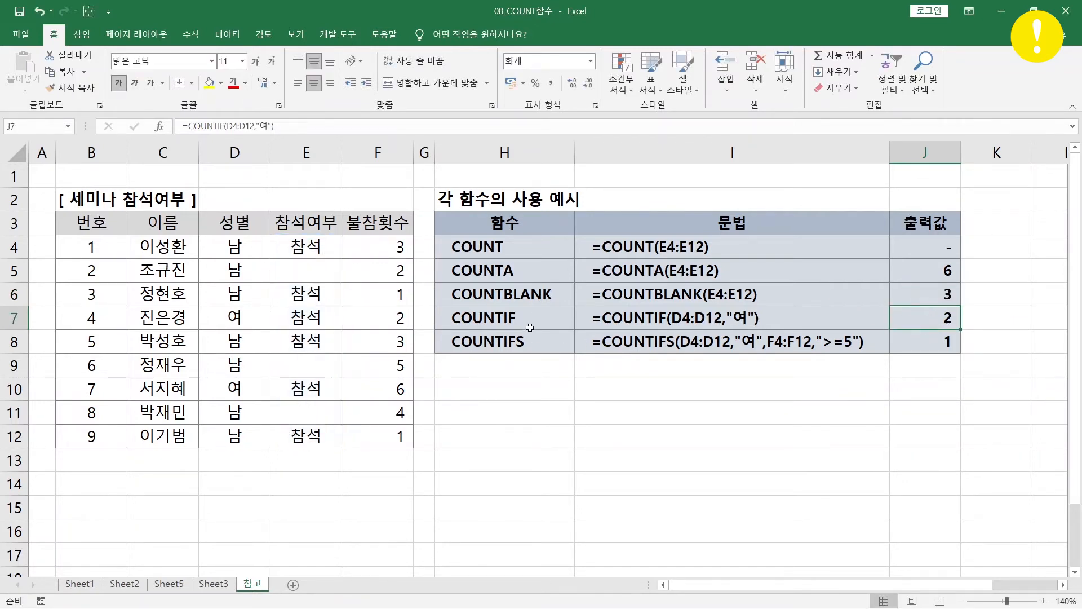
drag(530, 328, 867, 309)
click(916, 319)
double_click(916, 319)
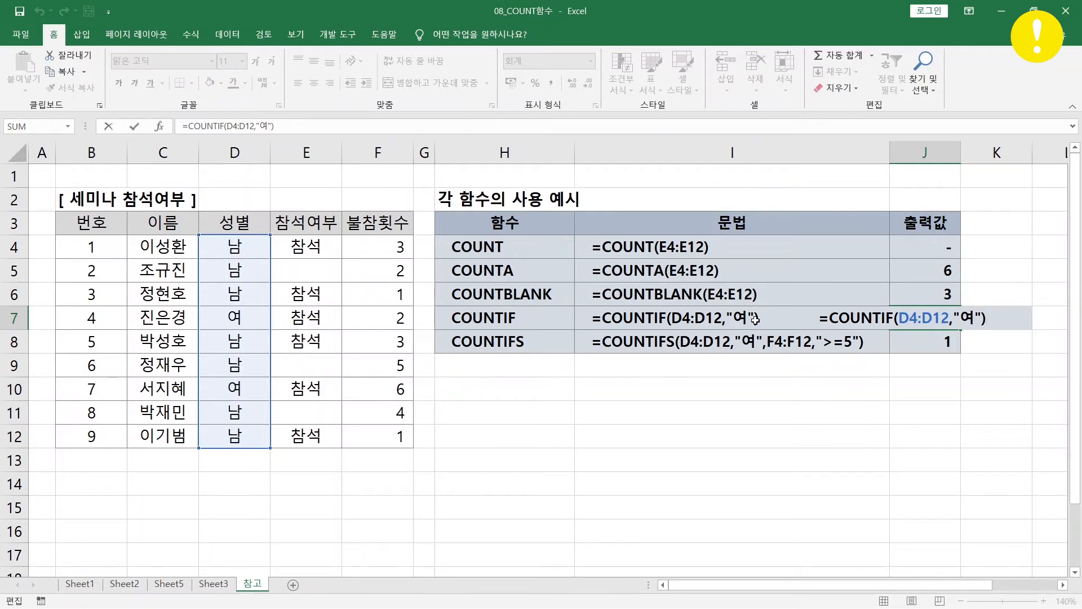
key(ctrl+Return)
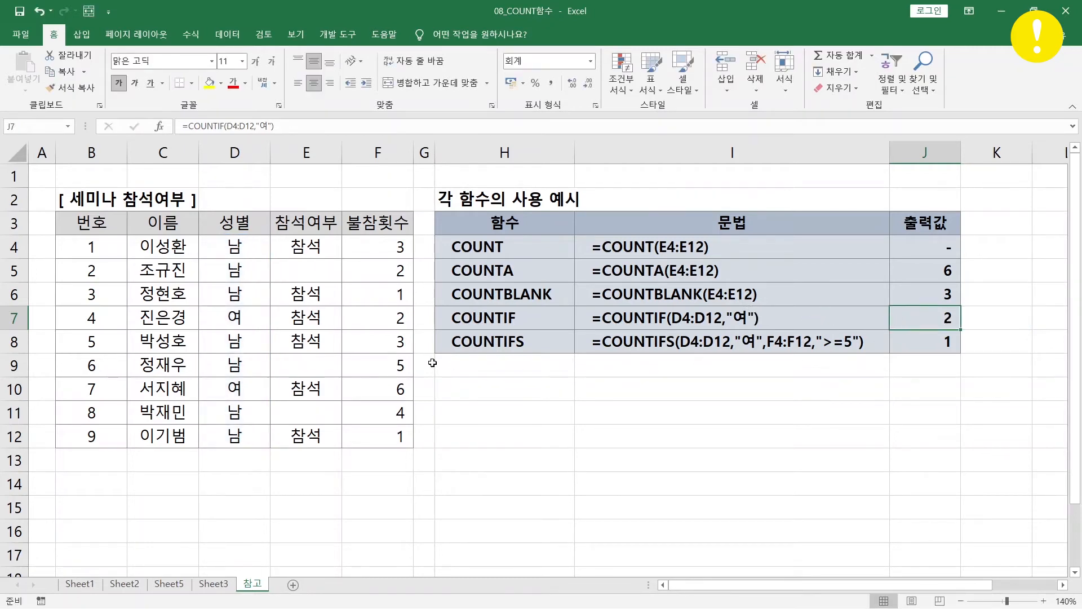
Highlight the two 여 cells D7 and D10 in the 성별 column with a yellow fill.
click(241, 317)
ctrl+click(242, 389)
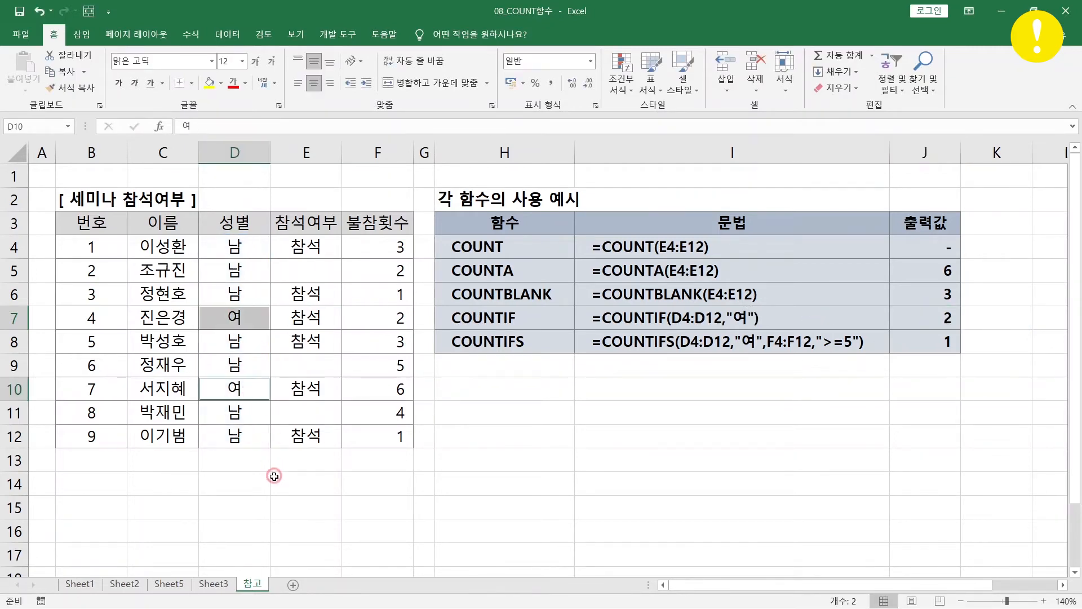
click(212, 83)
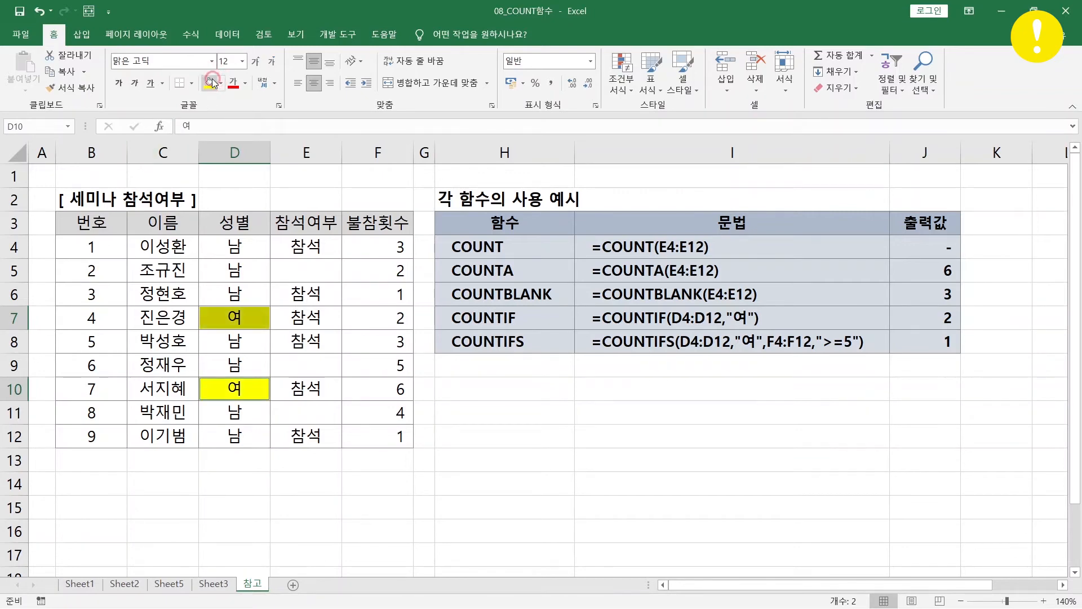
Examine the COUNTIFS example in row 8 and compare its criteria with the 불참횟수 values and the highlighted 여 rows.
click(510, 344)
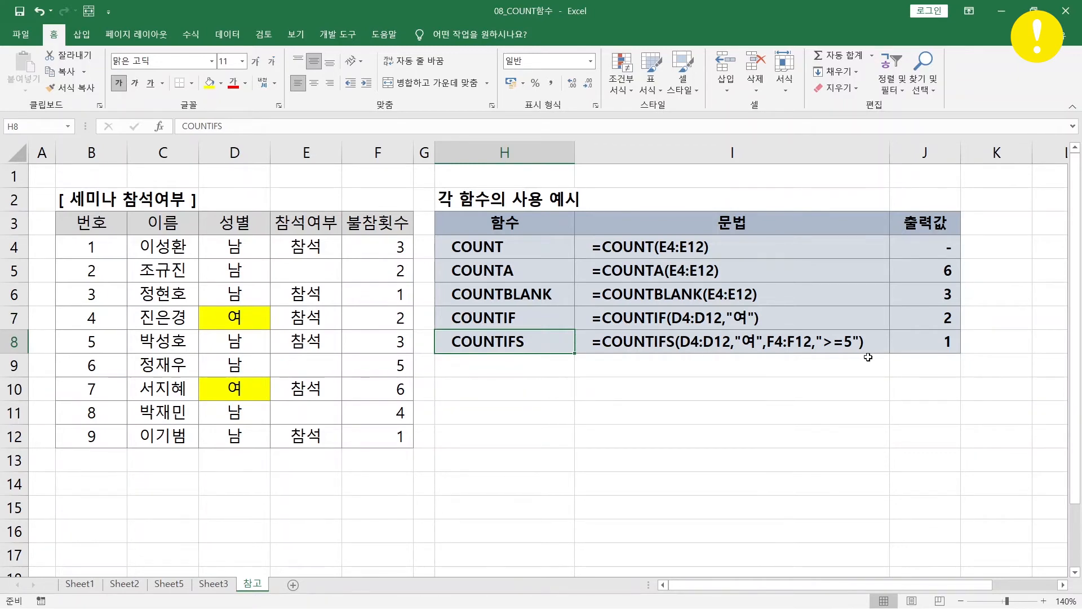
click(930, 340)
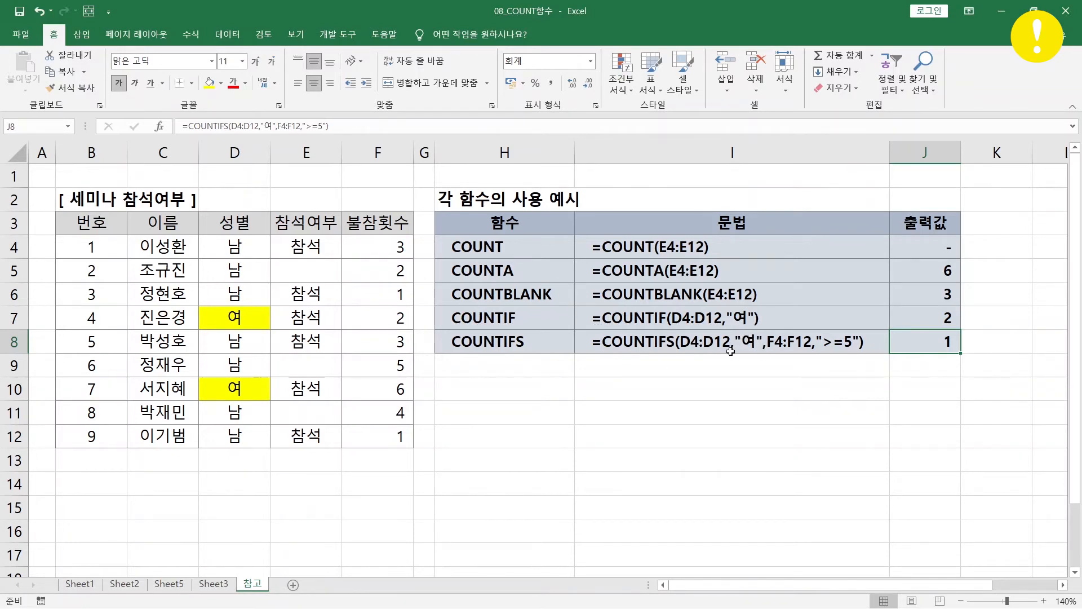
drag(372, 246, 397, 434)
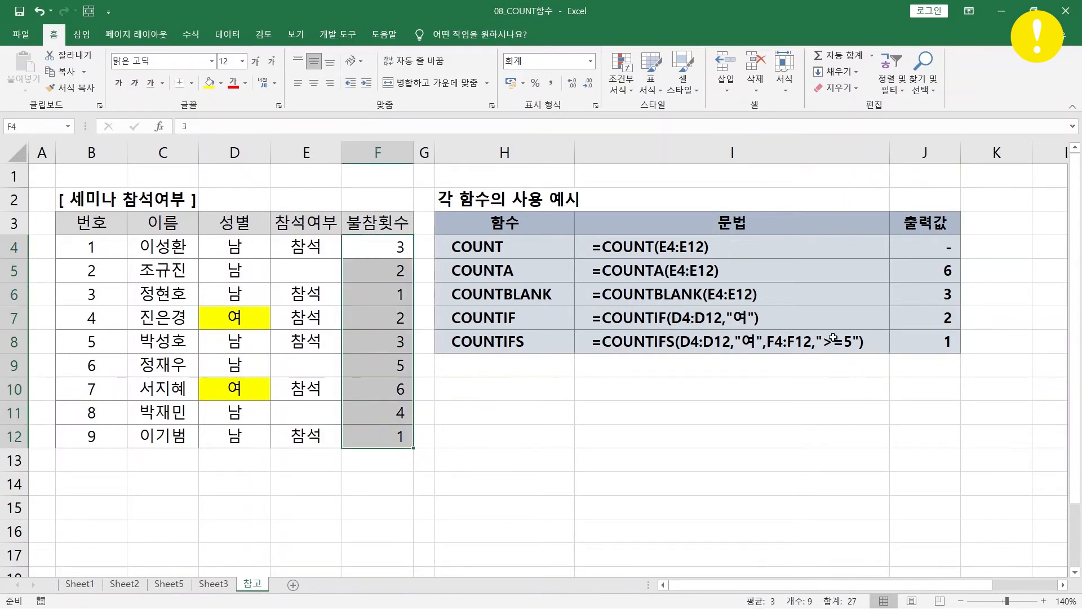
drag(237, 323, 386, 333)
drag(253, 385, 368, 390)
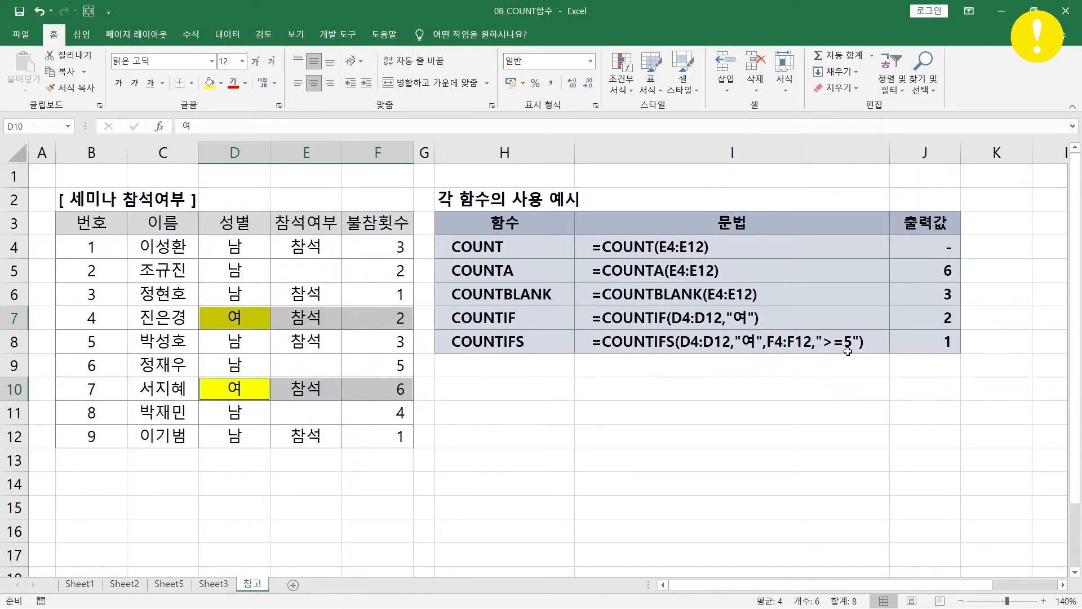
drag(395, 389, 226, 389)
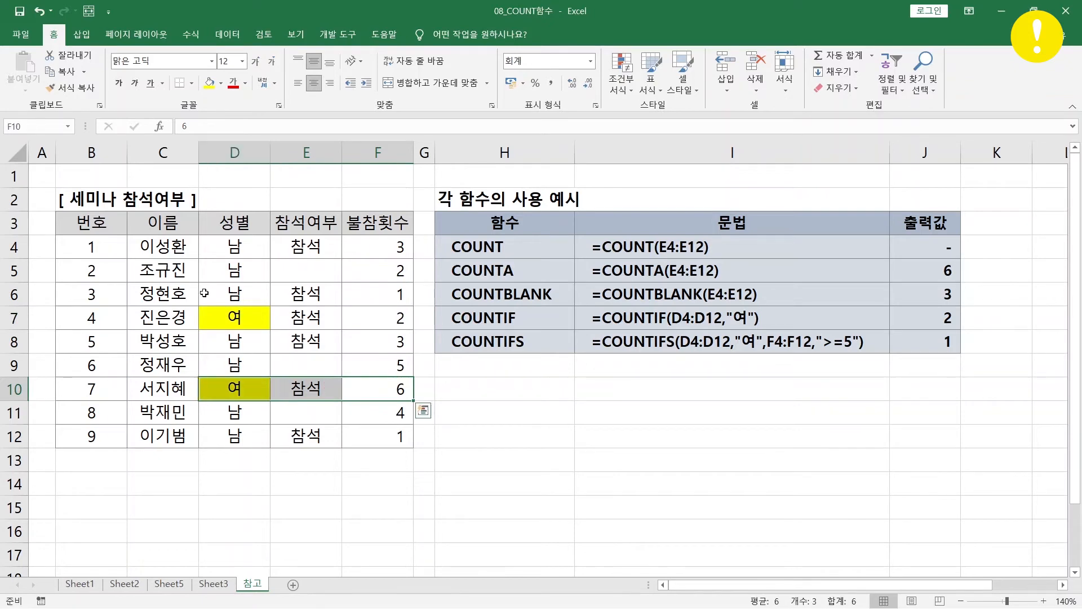
Fill the row 10 cells D10:F10 with yellow and select the COUNTIFS result in J8.
click(210, 83)
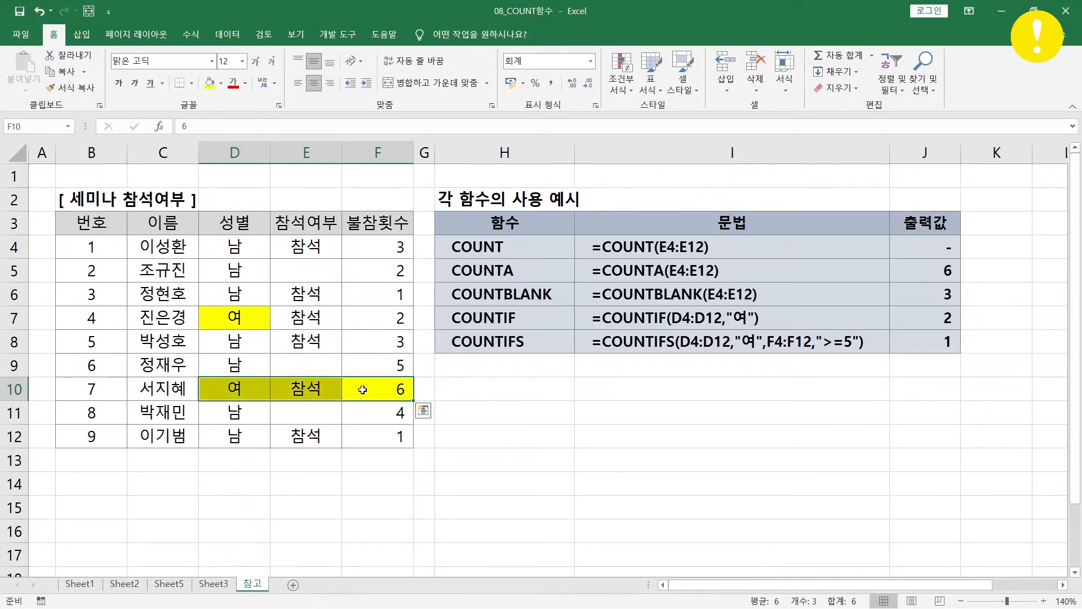
click(921, 344)
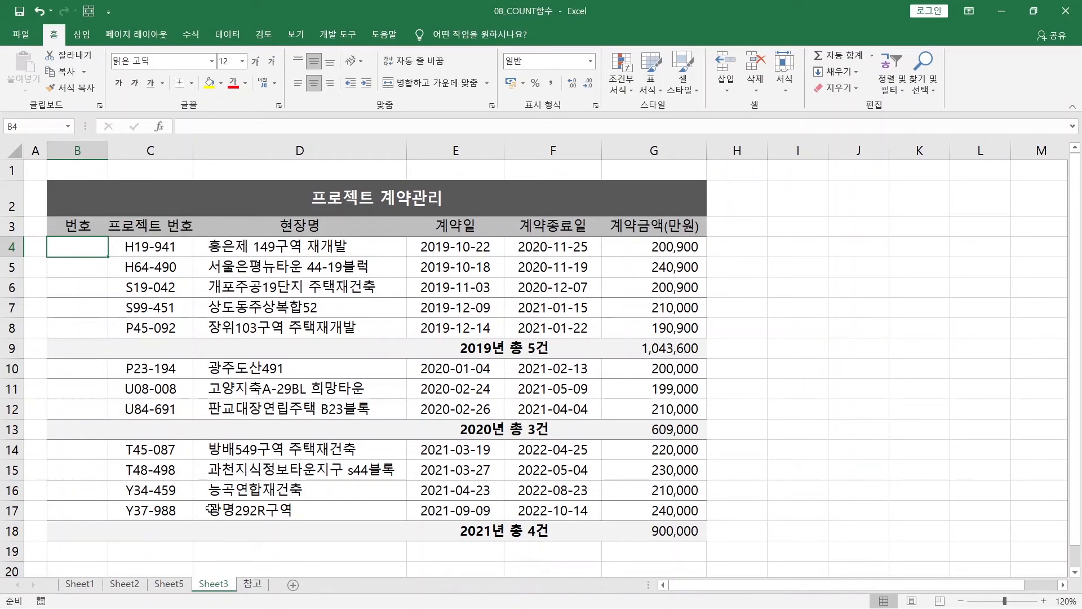
Enter the numbering formula =COUNTA($C$4:C4) in cell B4 of Sheet3, with the range start locked as an absolute reference.
click(81, 248)
text(=C)
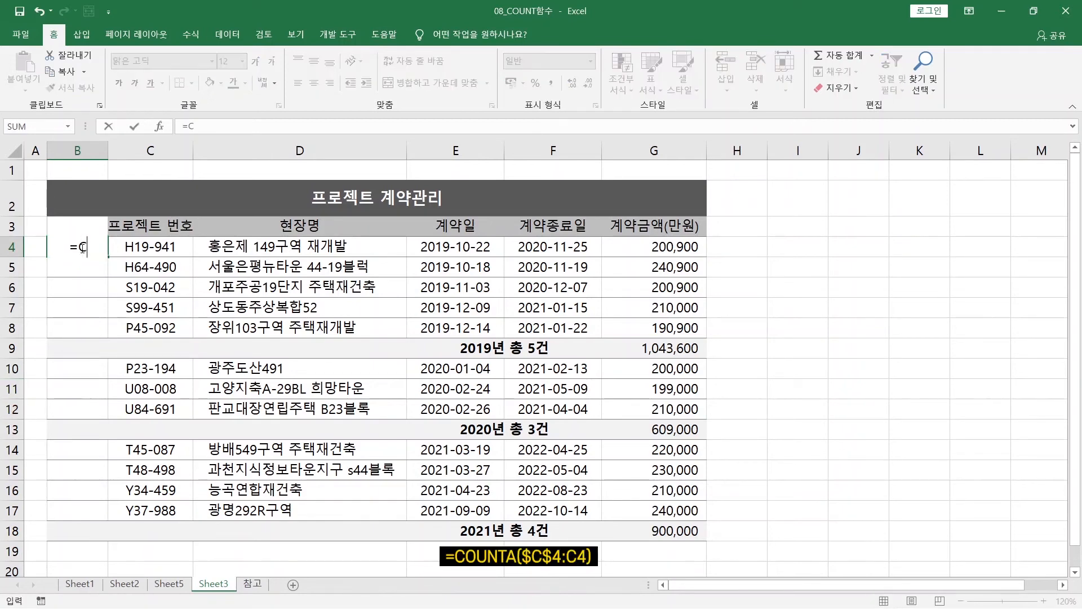
text(OUNTA()
key(Right)
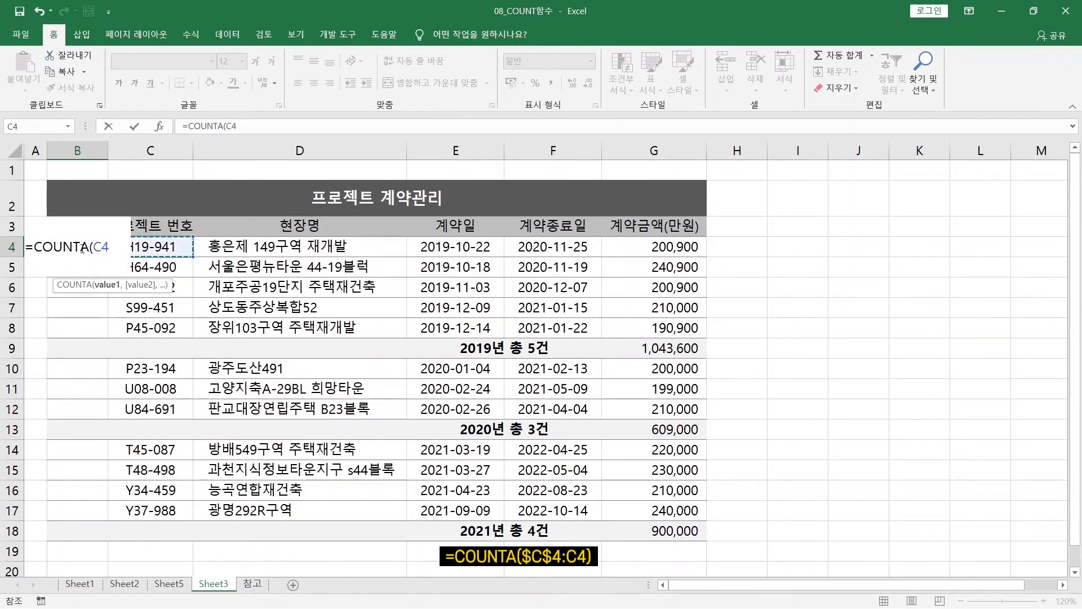
key(F8)
text())
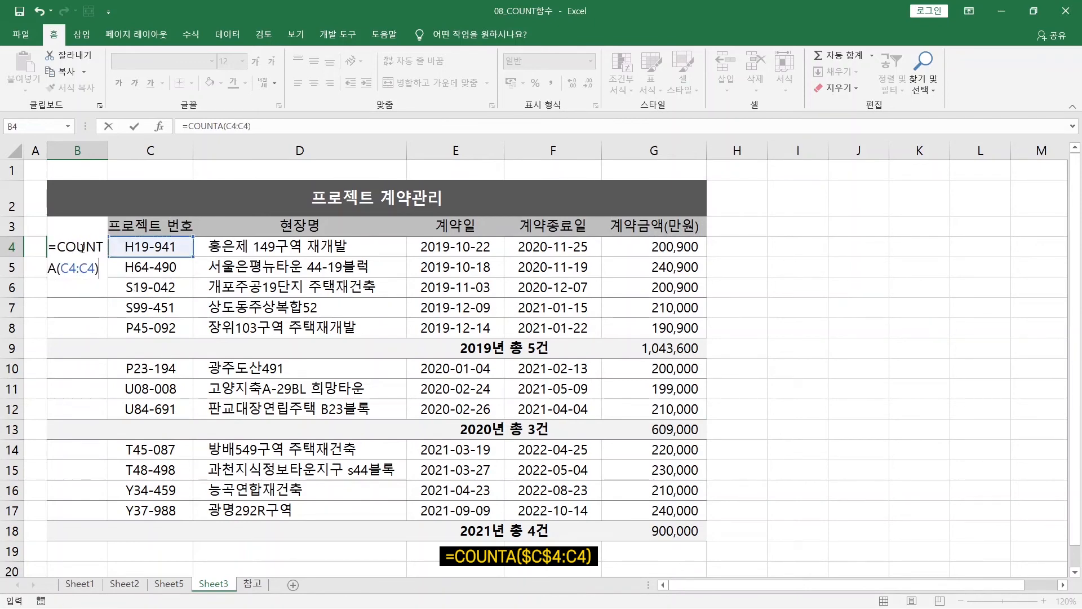
drag(61, 274, 77, 276)
key(F4)
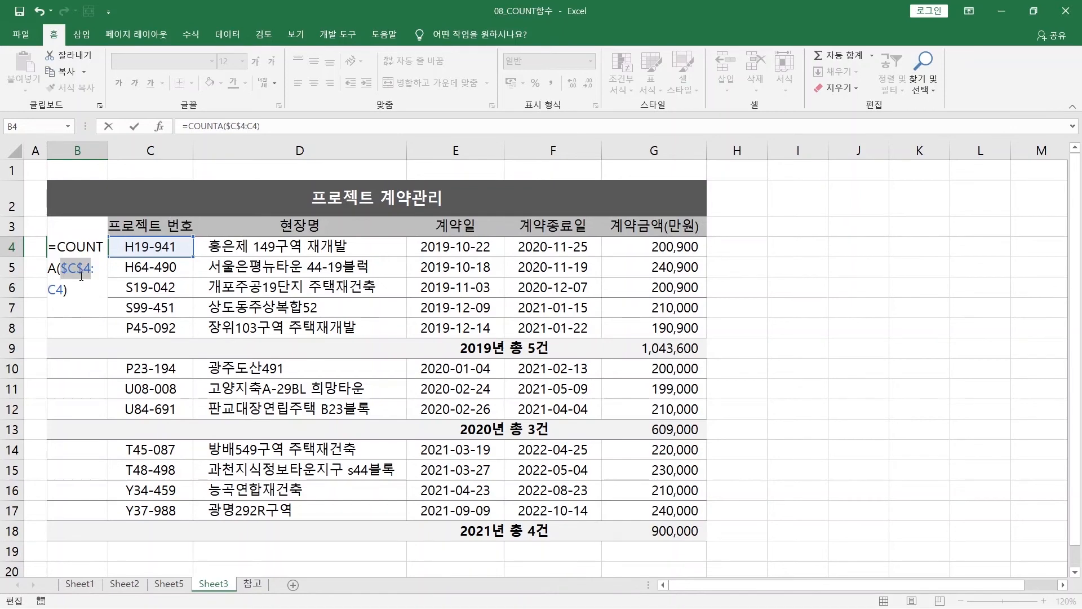
key(ctrl+Return)
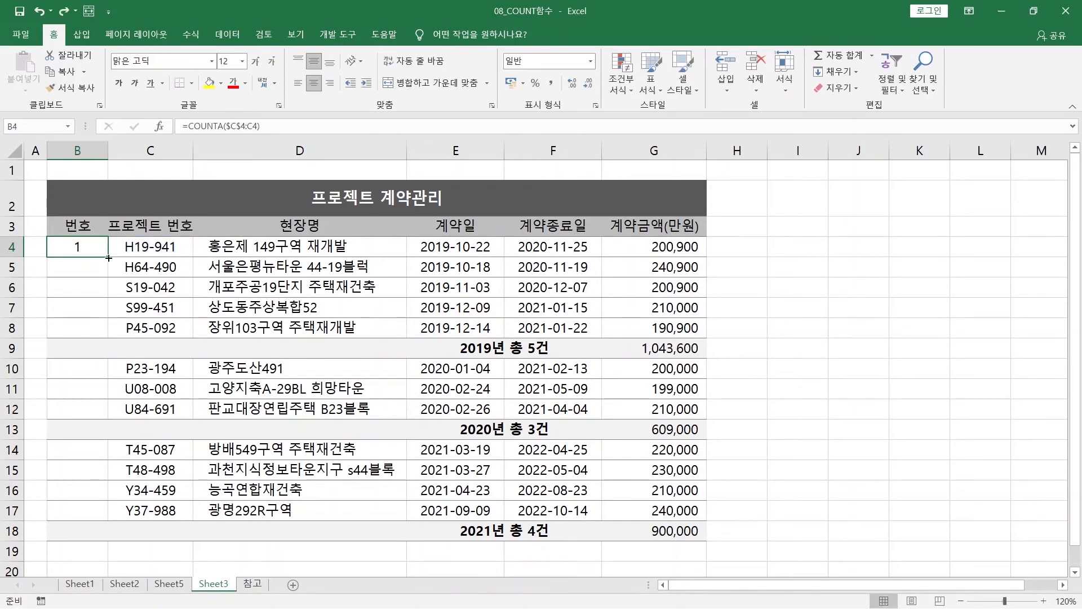
Fill the COUNTA formula from B4 down to B18 without copying the formatting.
drag(108, 258, 94, 541)
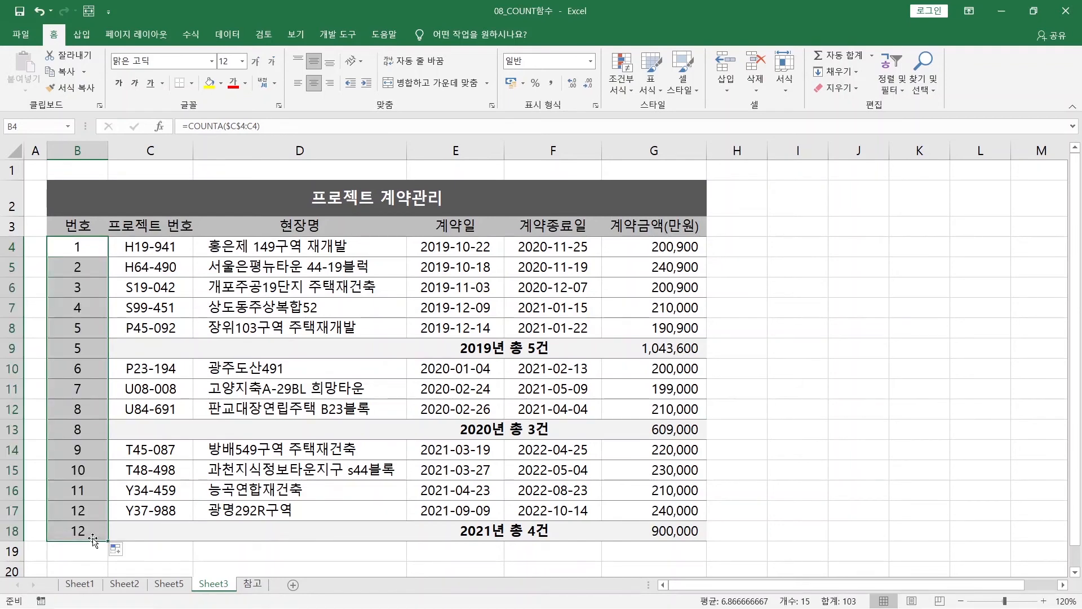
click(125, 551)
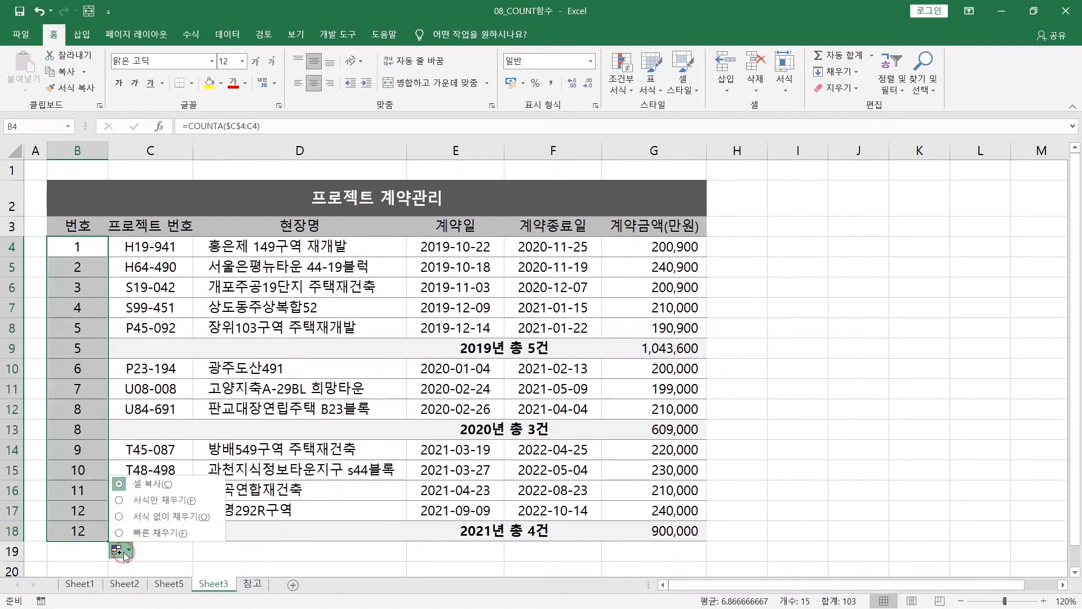
click(137, 518)
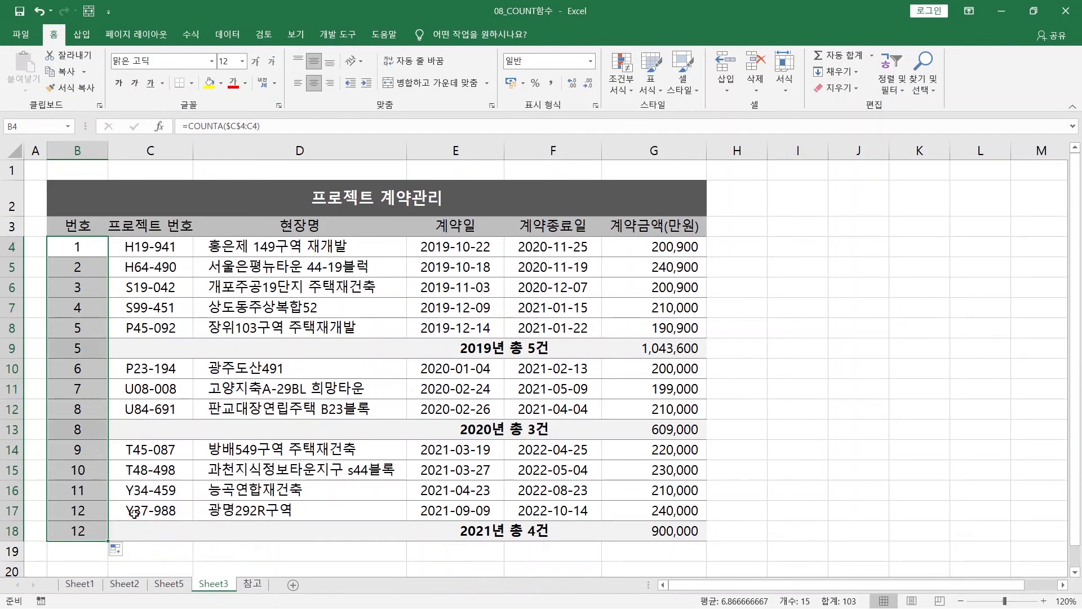
Examine the COUNTA formulas in B13, B9 and B4, and trace the range that the B9 formula refers to.
click(88, 431)
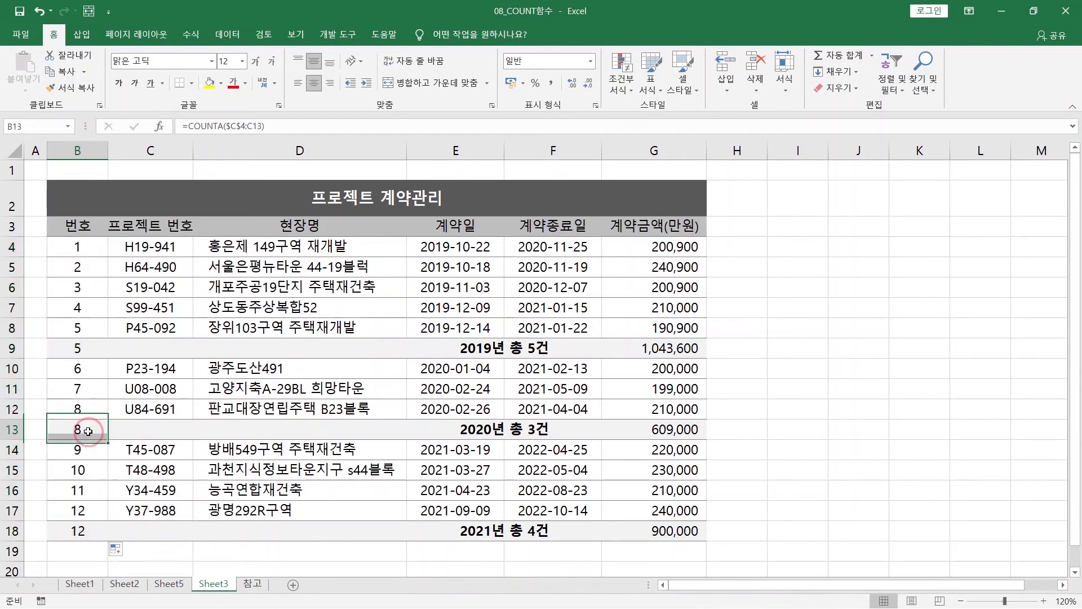
click(81, 350)
click(86, 251)
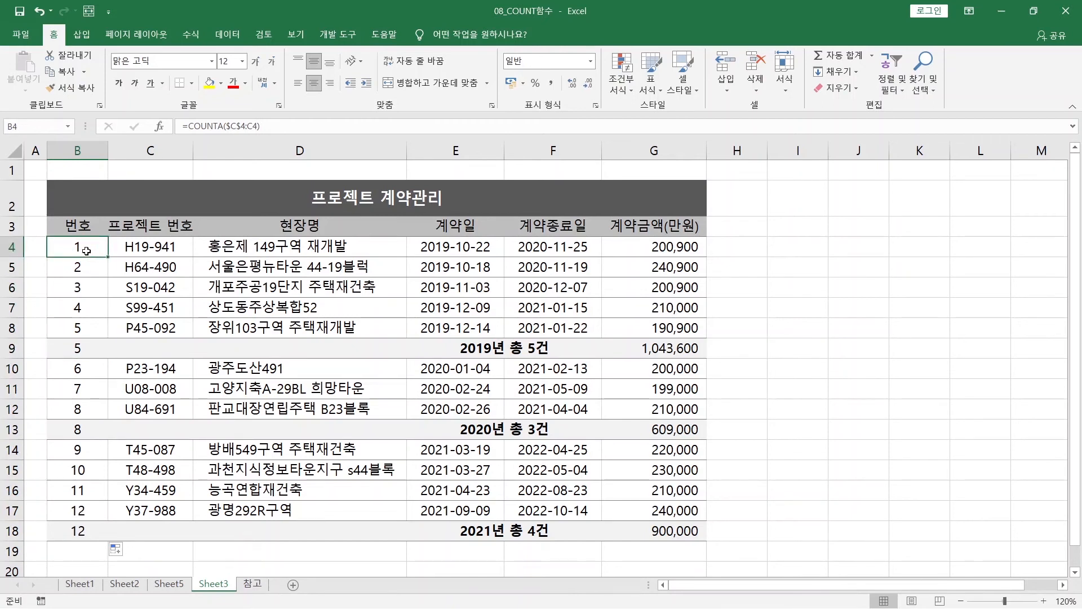
click(79, 352)
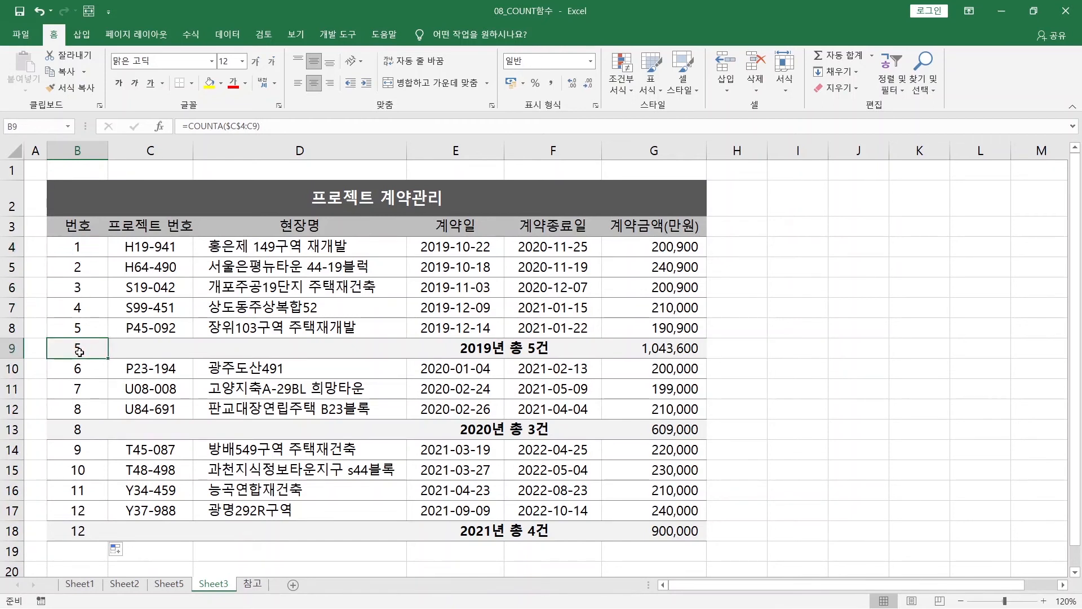
double_click(80, 352)
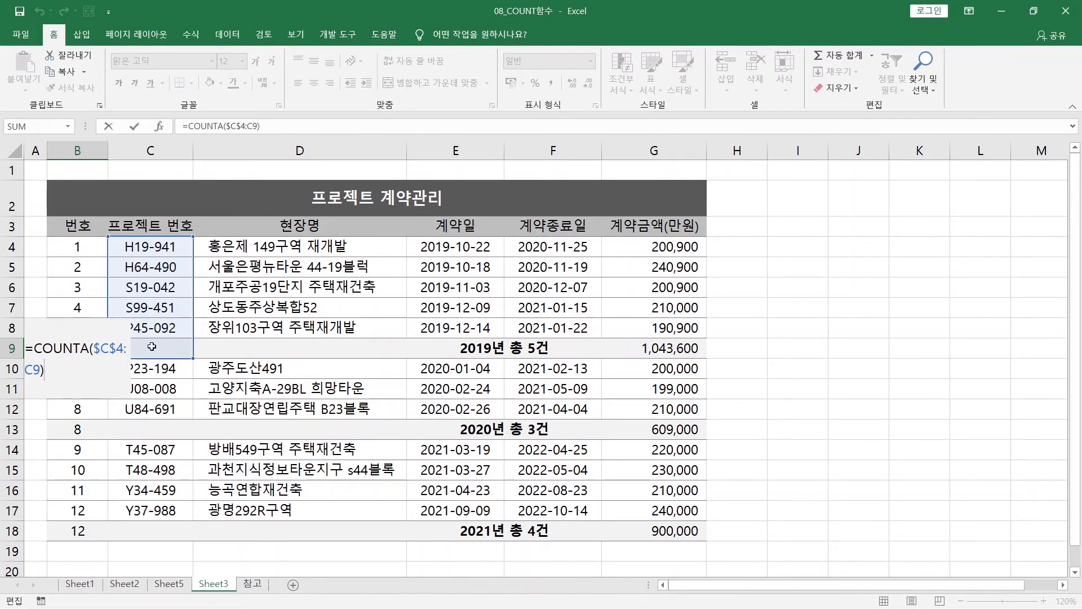
key(ctrl+Return)
Compare the numbering in B8, B9 and B13 with the 프로젝트 번호 cells C9 and C13 in the yearly total rows.
click(82, 332)
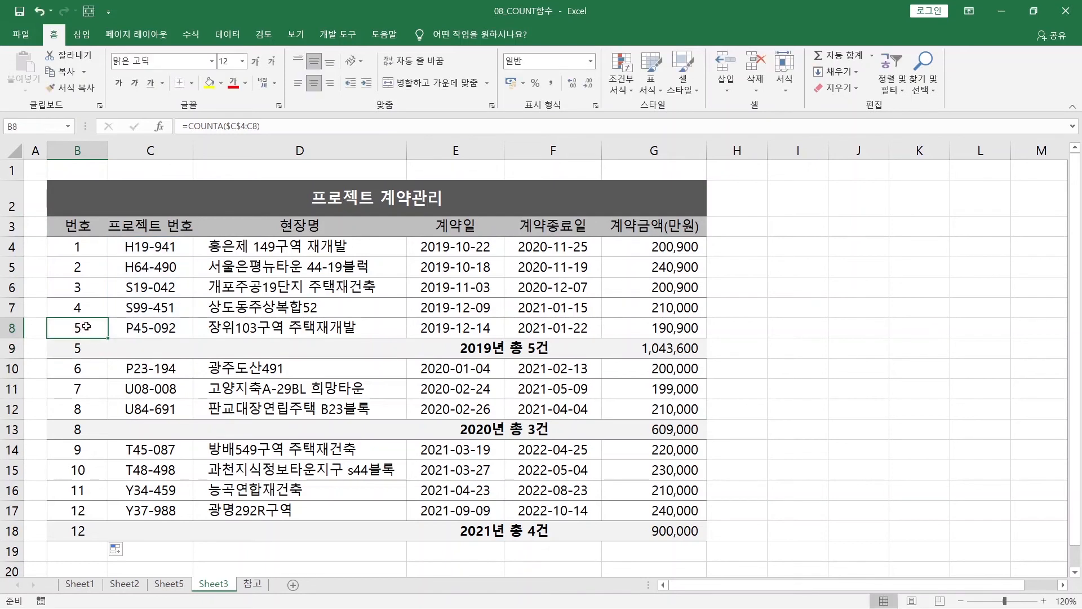
click(94, 352)
click(93, 328)
click(94, 350)
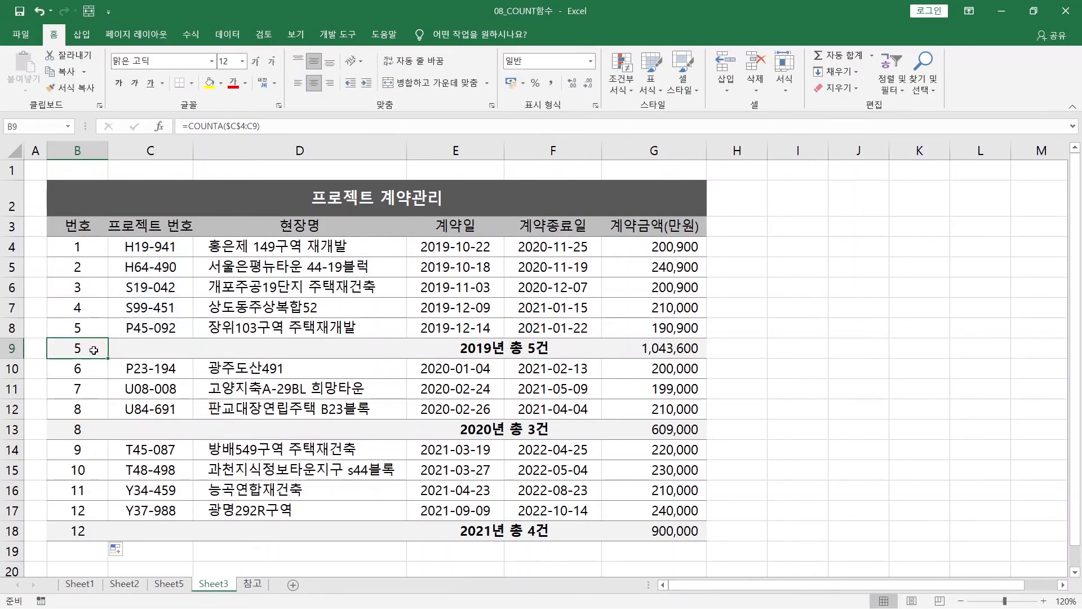
click(139, 349)
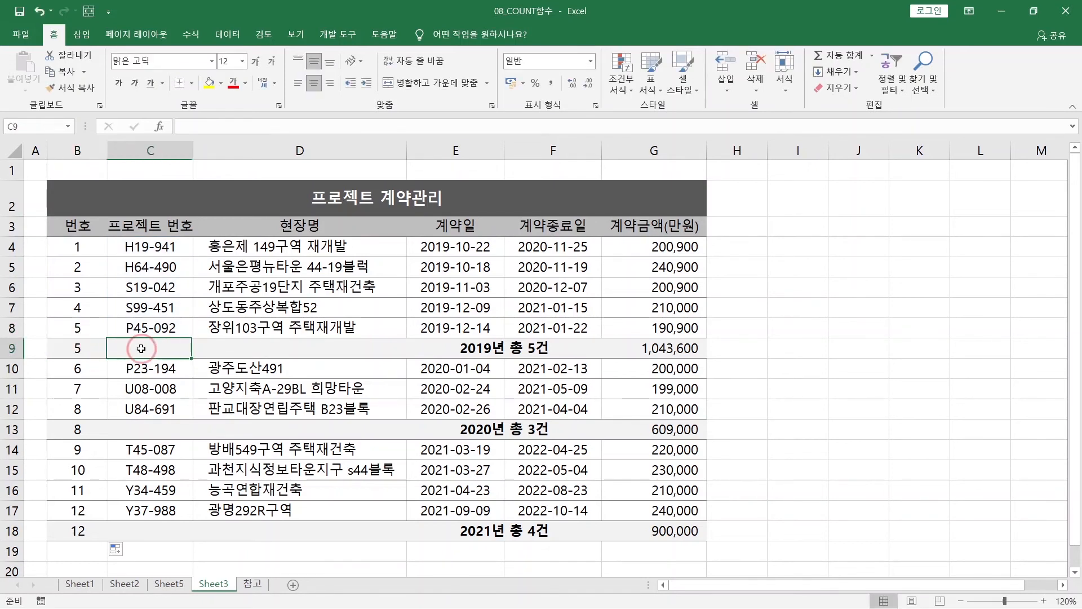
click(163, 437)
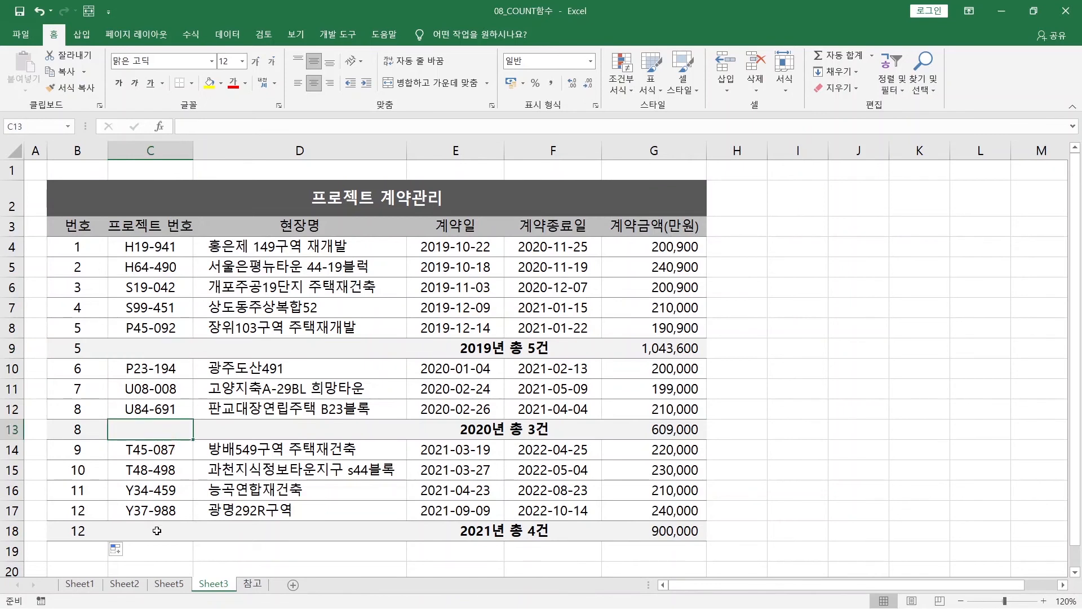
click(89, 354)
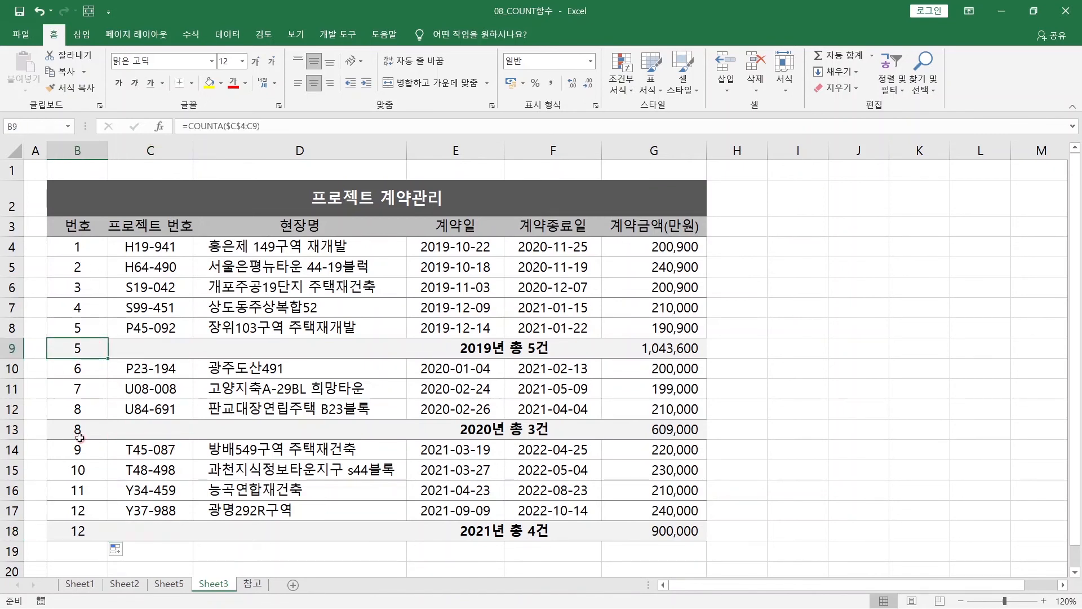
click(78, 434)
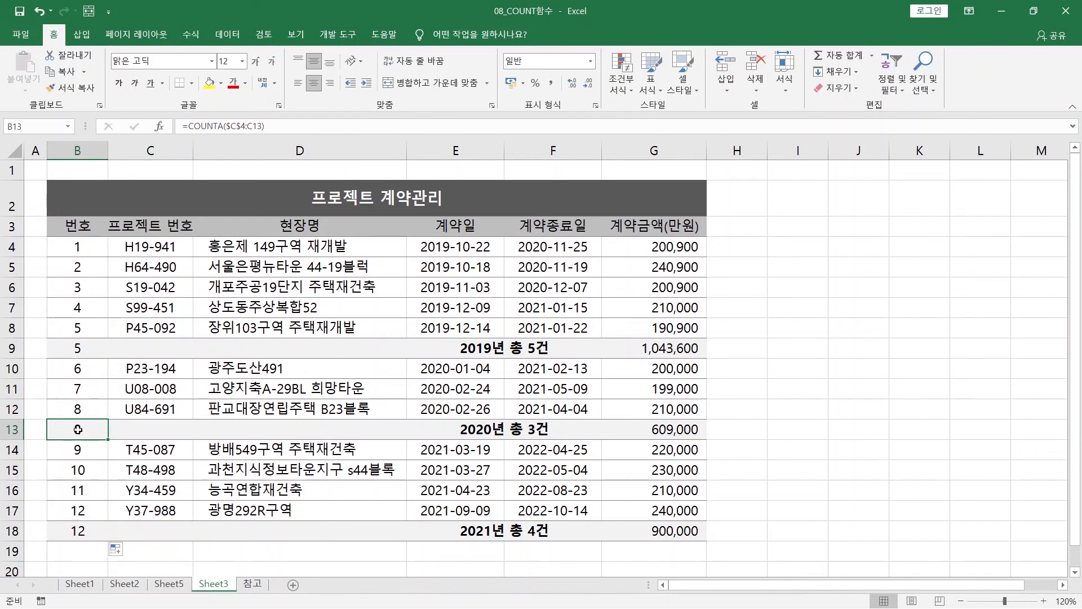
Change the formula in B4 to =IF(C4="","",COUNTA($C$4:C4)) so rows without a project number stay blank.
click(91, 250)
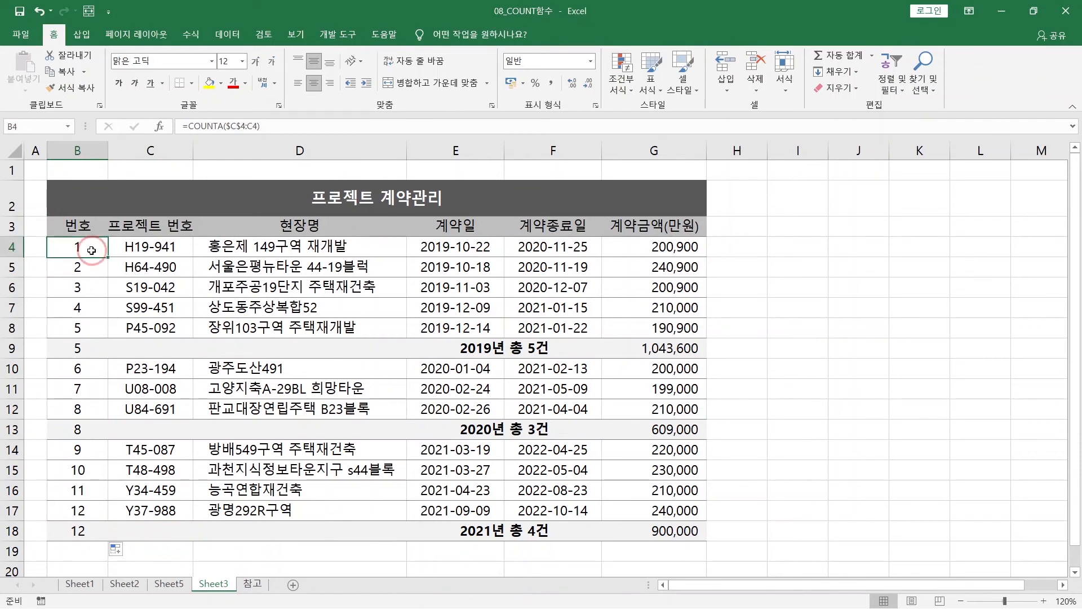
double_click(91, 243)
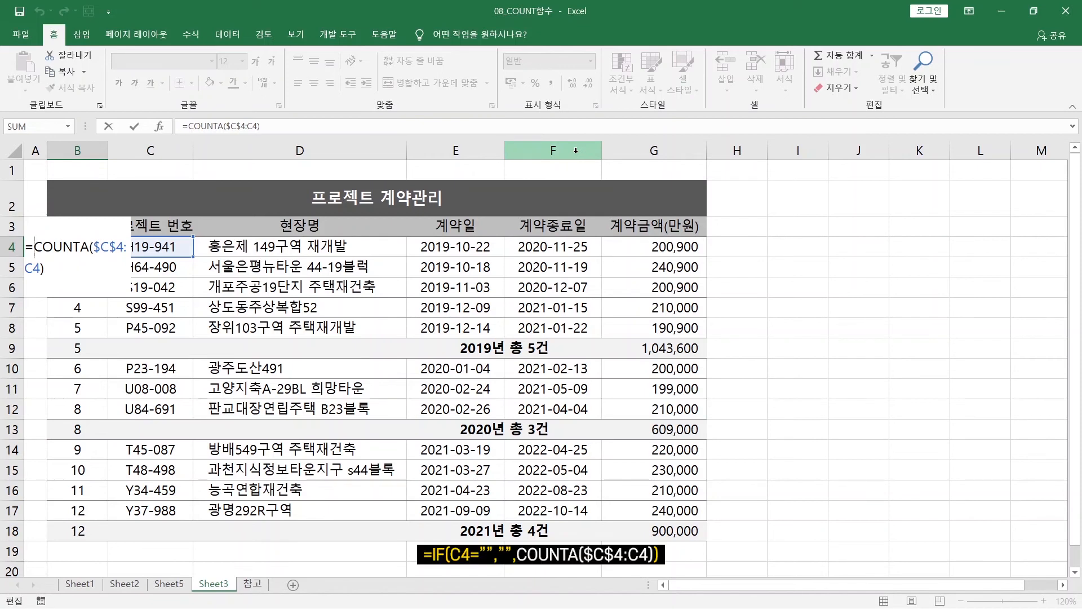
text(IF()
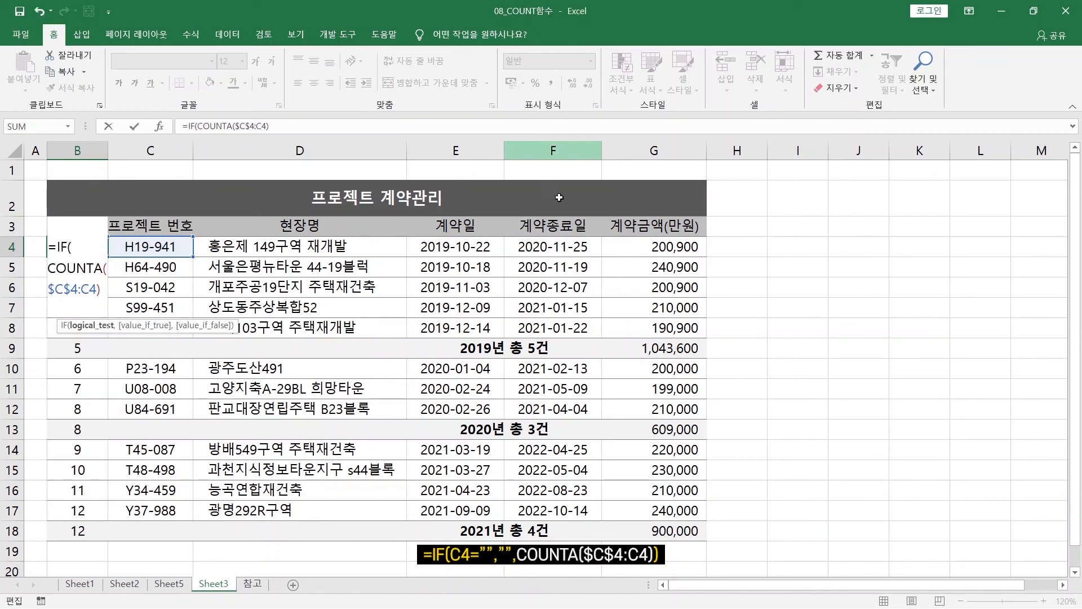
click(178, 247)
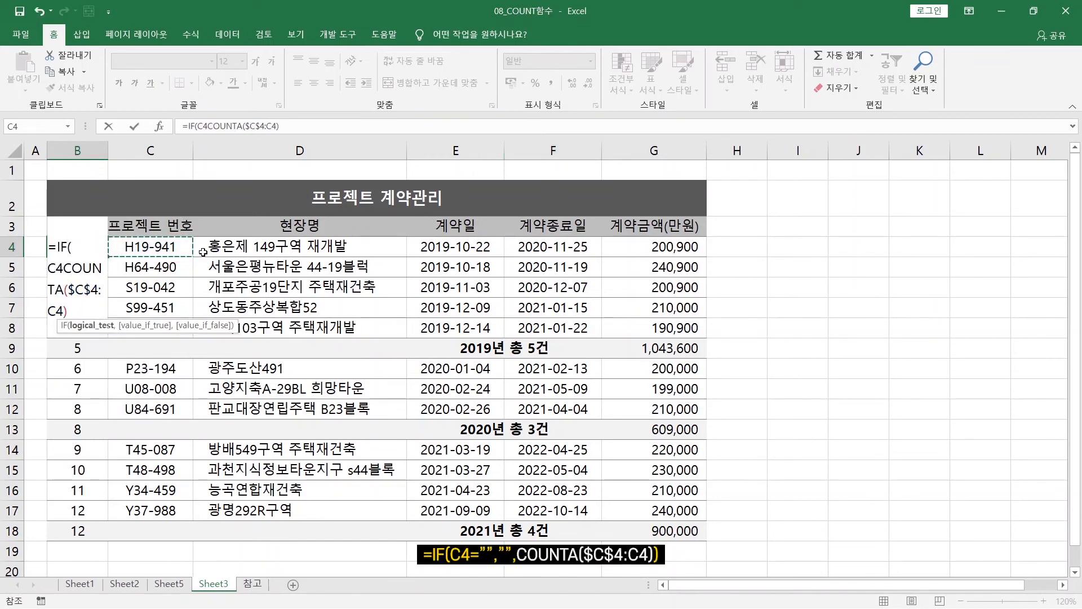
text(=)
text("","",)
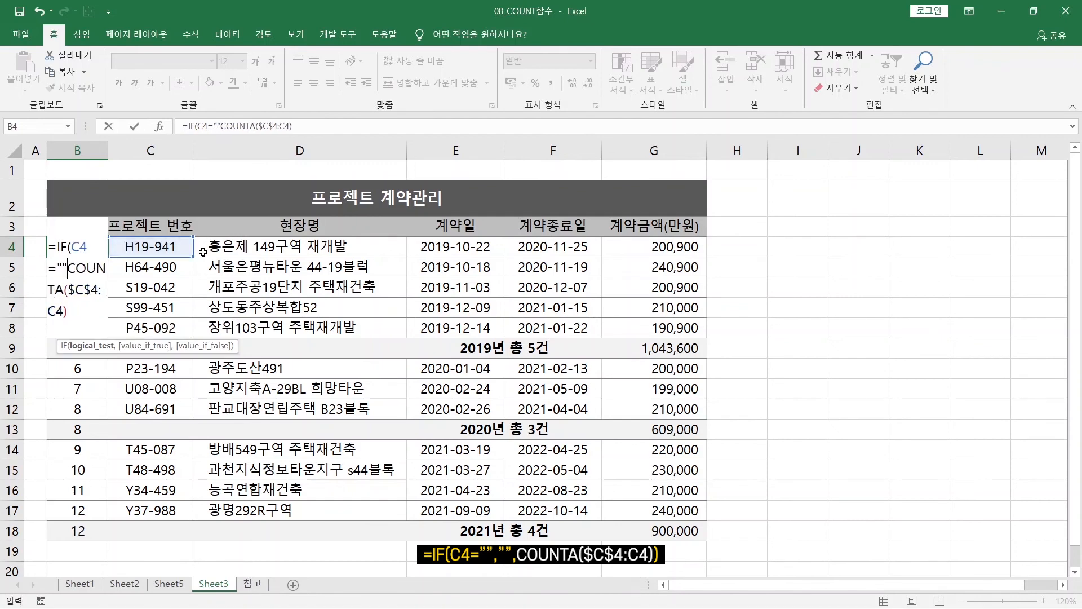
text(,)
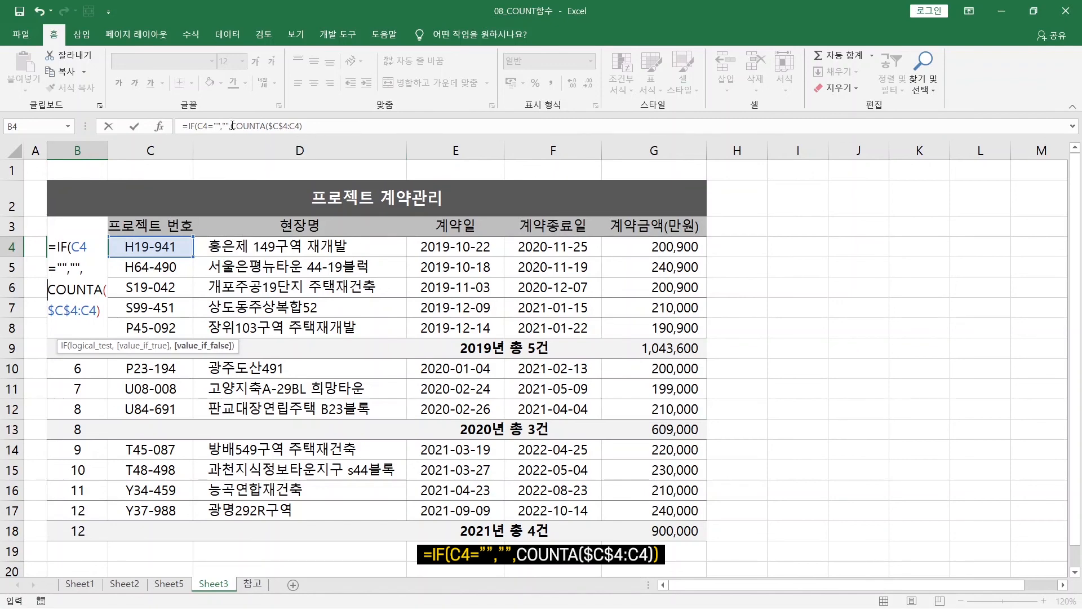
drag(232, 126, 307, 120)
click(301, 128)
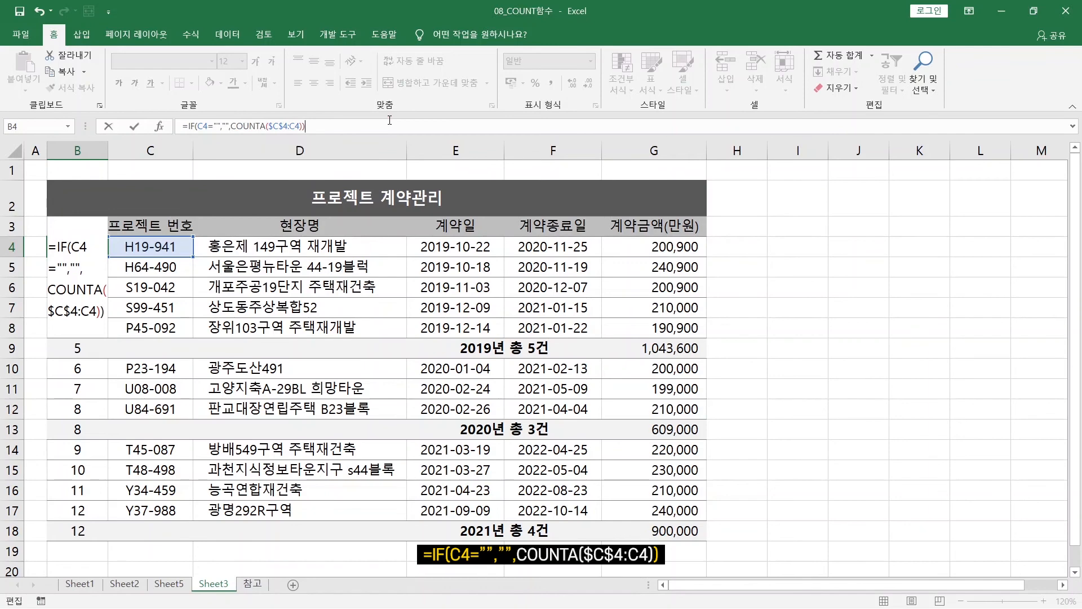
key(ctrl+Return)
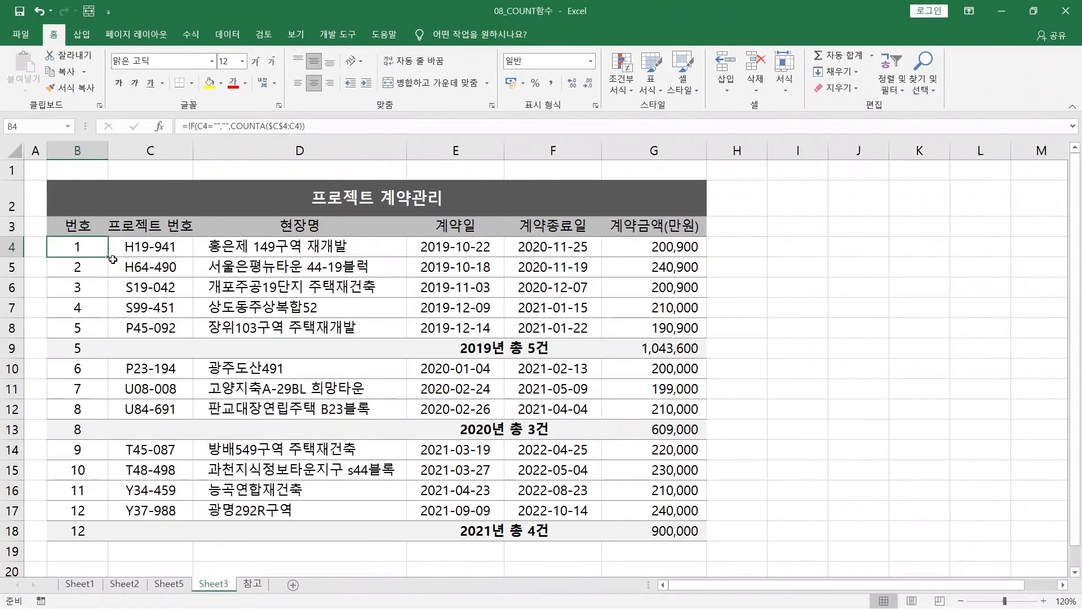
Copy B4 and paste only its formula into B5:B18, keeping the existing cell formatting.
key(ctrl+c)
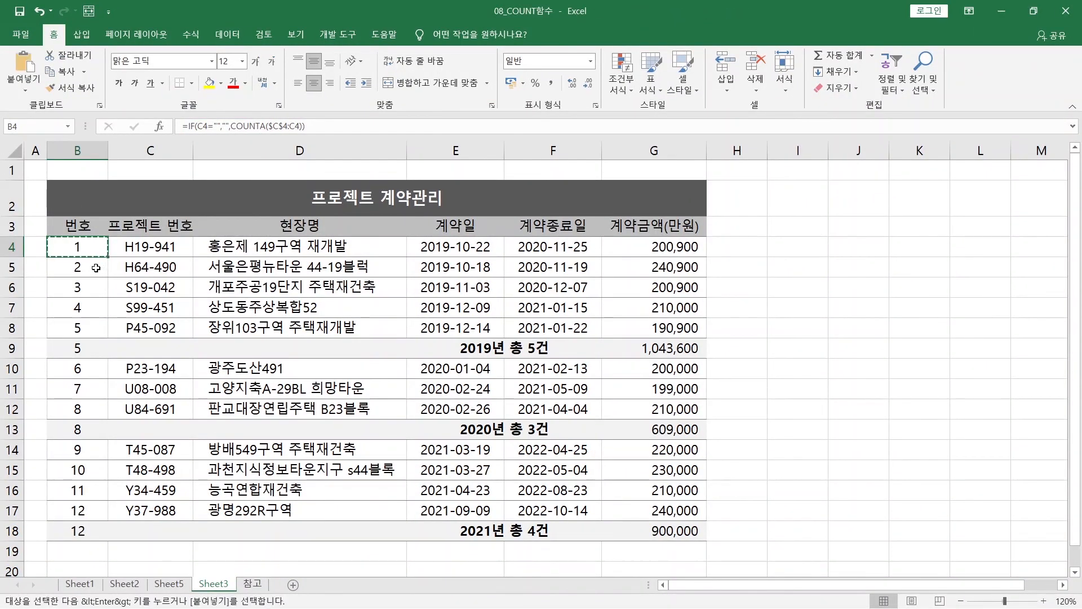
drag(95, 268, 83, 530)
key(ctrl+v)
right_click(84, 529)
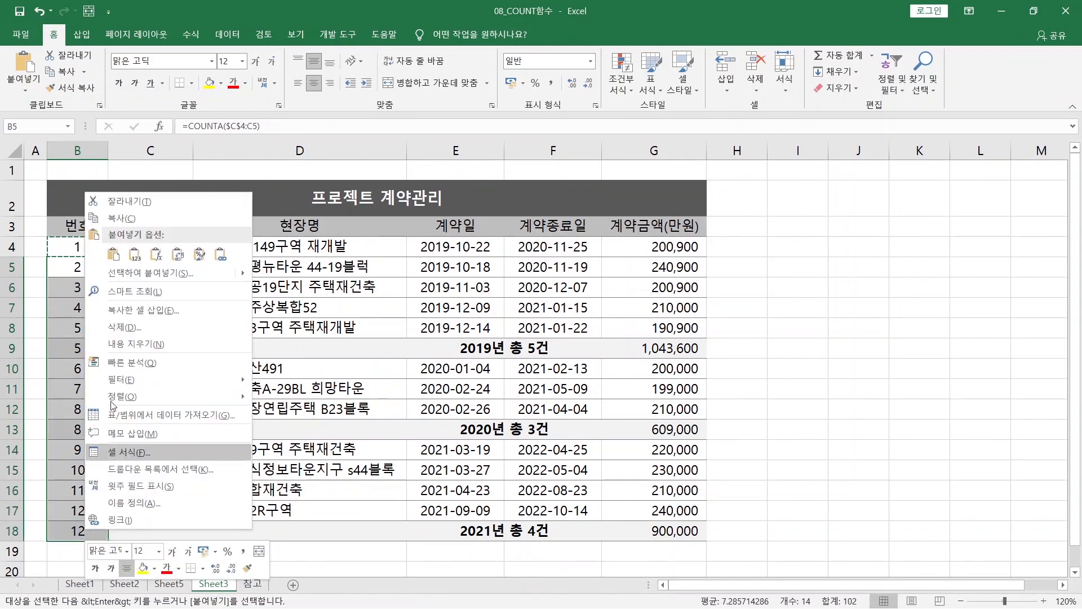
click(157, 255)
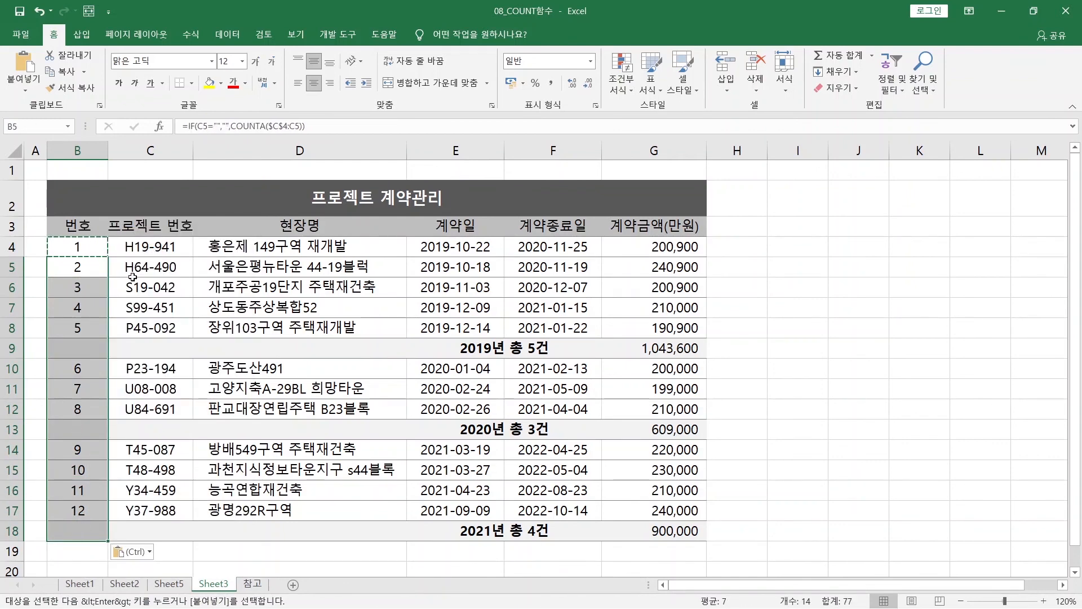
click(88, 352)
key(Escape)
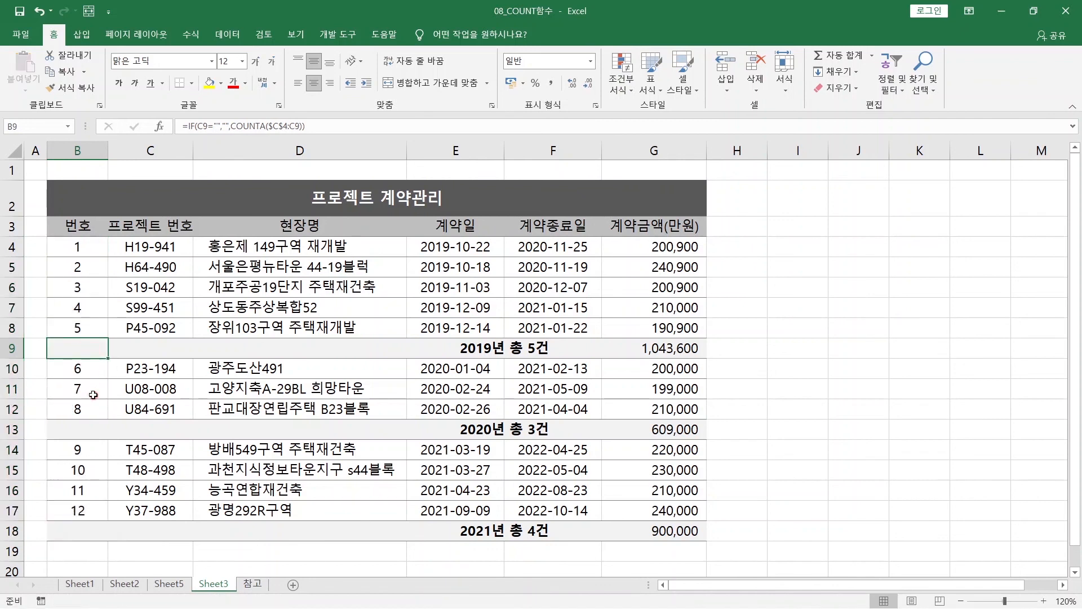
Check the 번호 and 프로젝트 번호 cells in the yearly total rows 9, 13 and 18.
click(89, 345)
drag(91, 346, 119, 344)
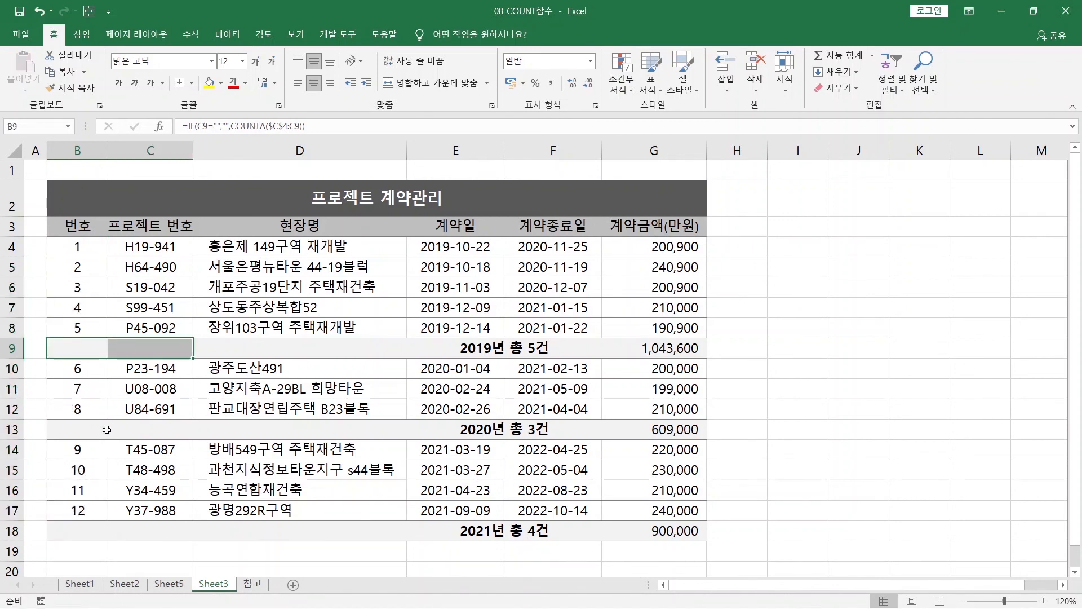
drag(94, 430, 121, 429)
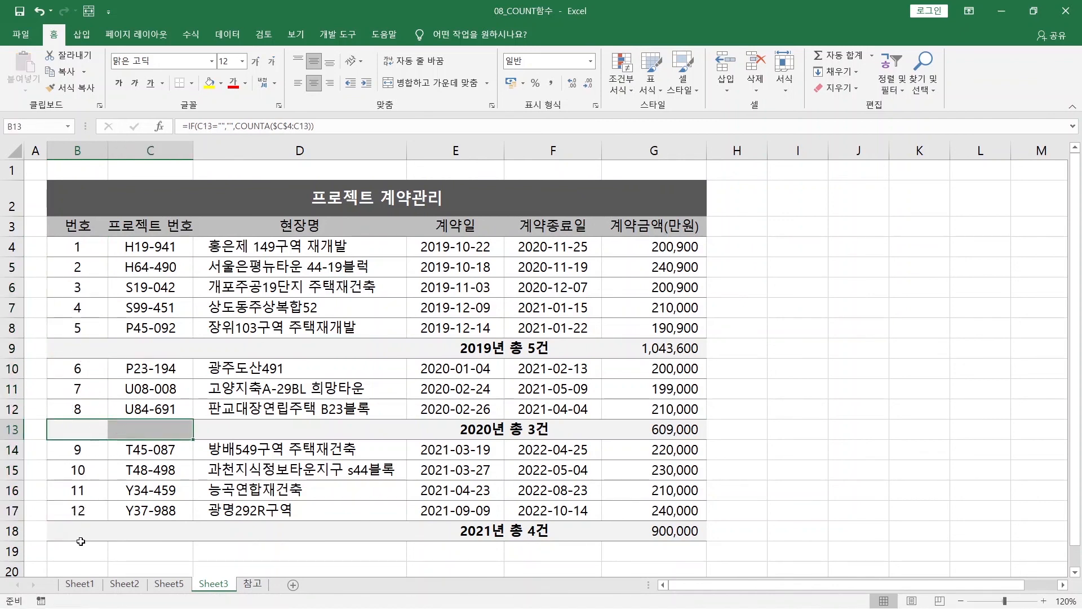
drag(80, 532, 112, 535)
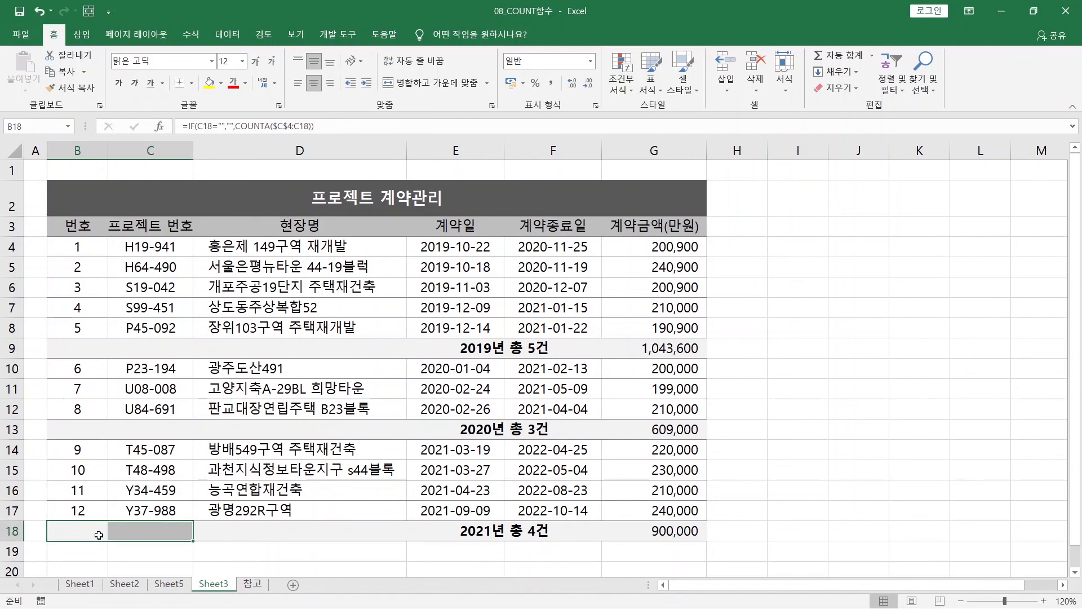